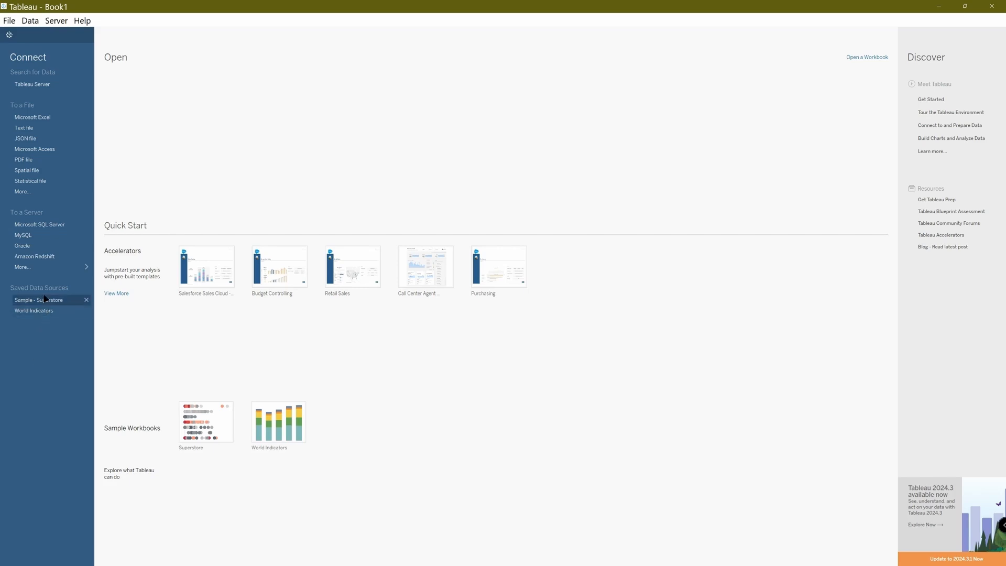
# - Connect to the saved Sample - Superstore data source and place Profit on Columns and Order Date on Rows
pyautogui.click(45, 305)
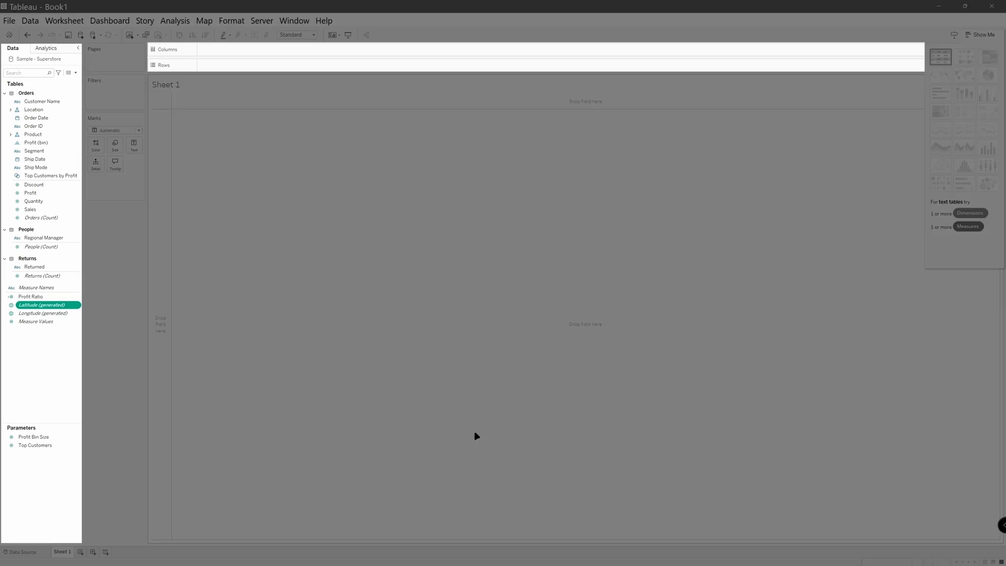
pyautogui.click(56, 191)
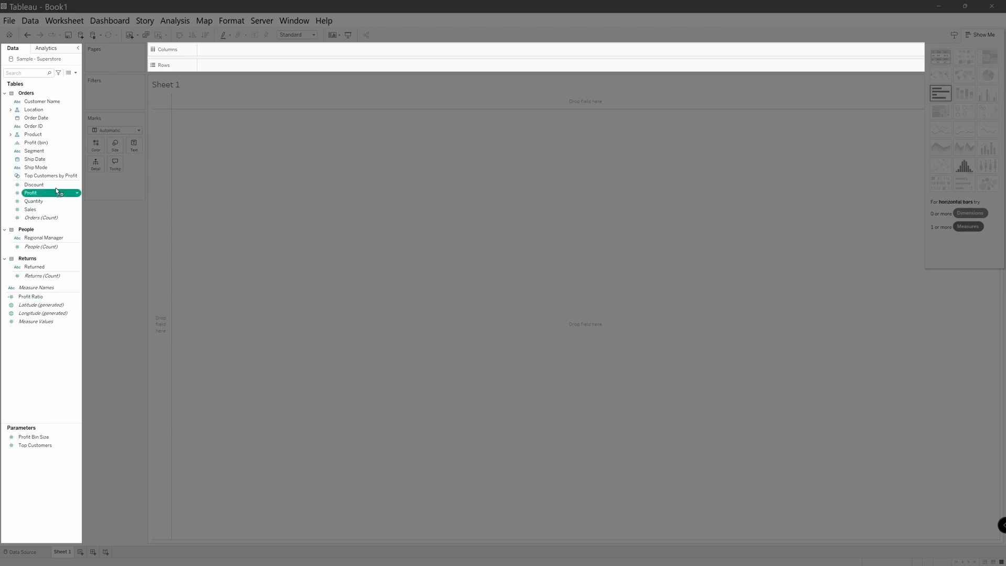
pyautogui.moveTo(56, 192); pyautogui.dragTo(225, 50)
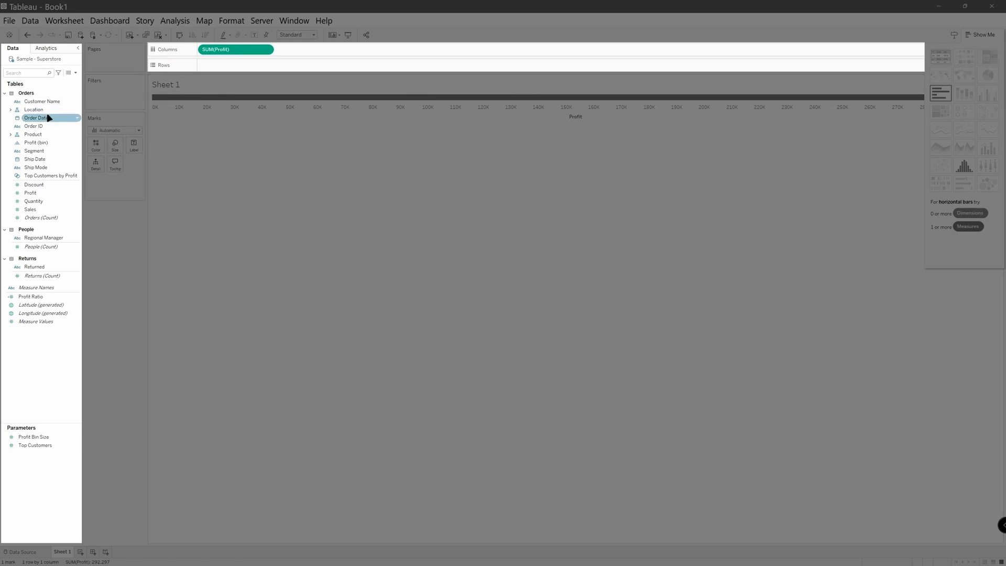
pyautogui.moveTo(46, 121); pyautogui.dragTo(235, 70)
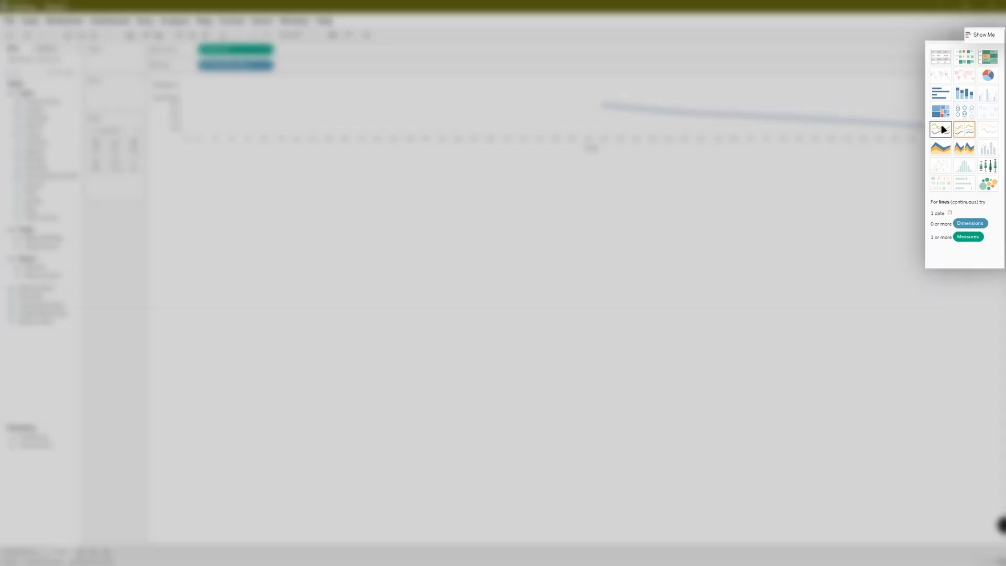
# - Change the profit by order date view to a continuous line chart and close the chart type chooser
pyautogui.click(942, 129)
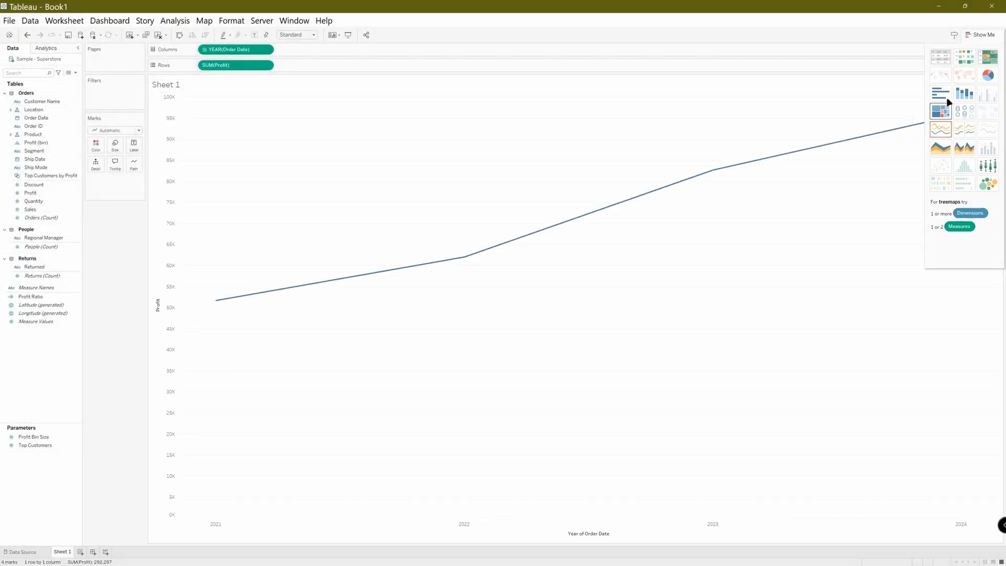
pyautogui.click(980, 37)
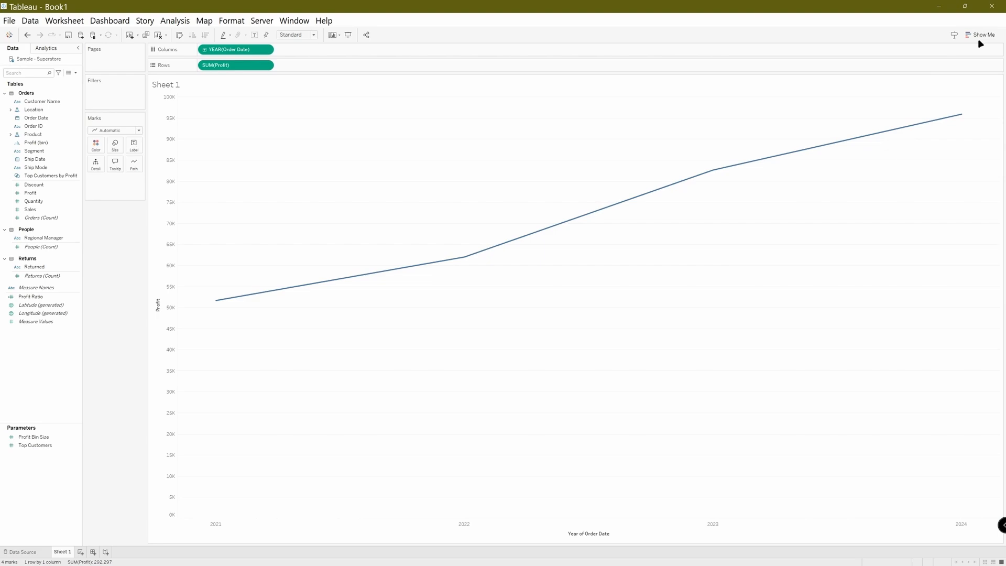
pyautogui.click(979, 41)
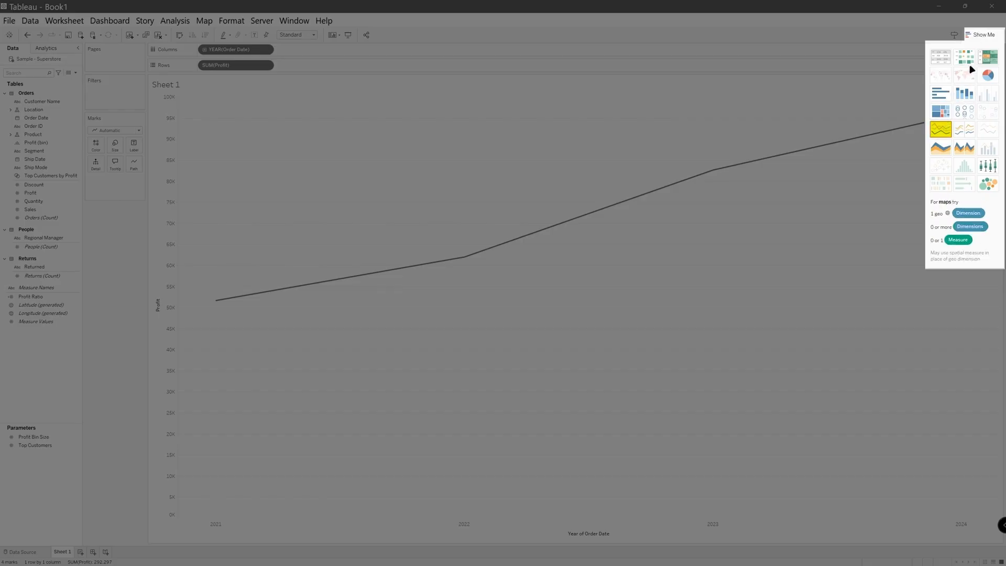
pyautogui.click(976, 36)
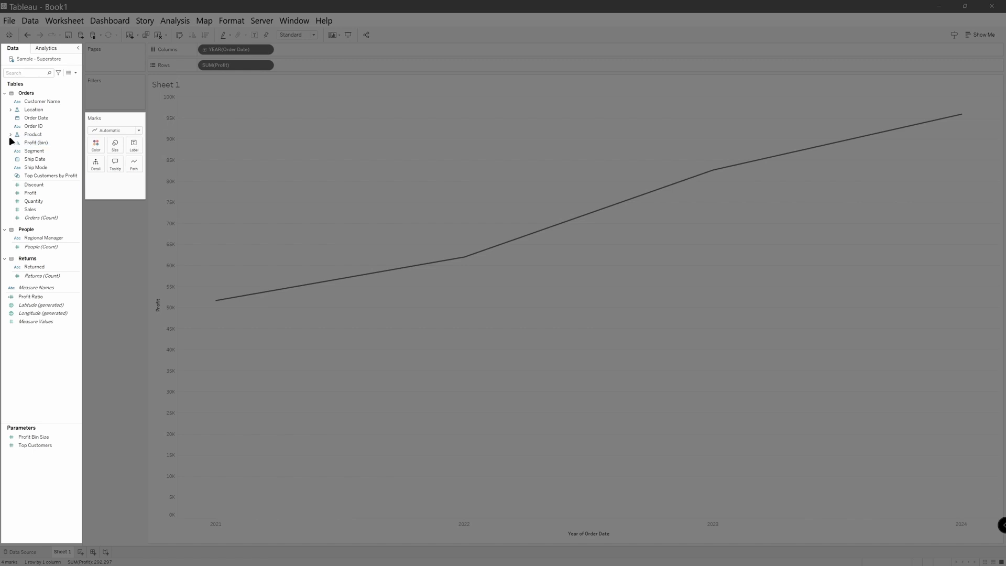
# - Color the profit lines by the Category field from the Product hierarchy
pyautogui.click(11, 134)
pyautogui.click(21, 141)
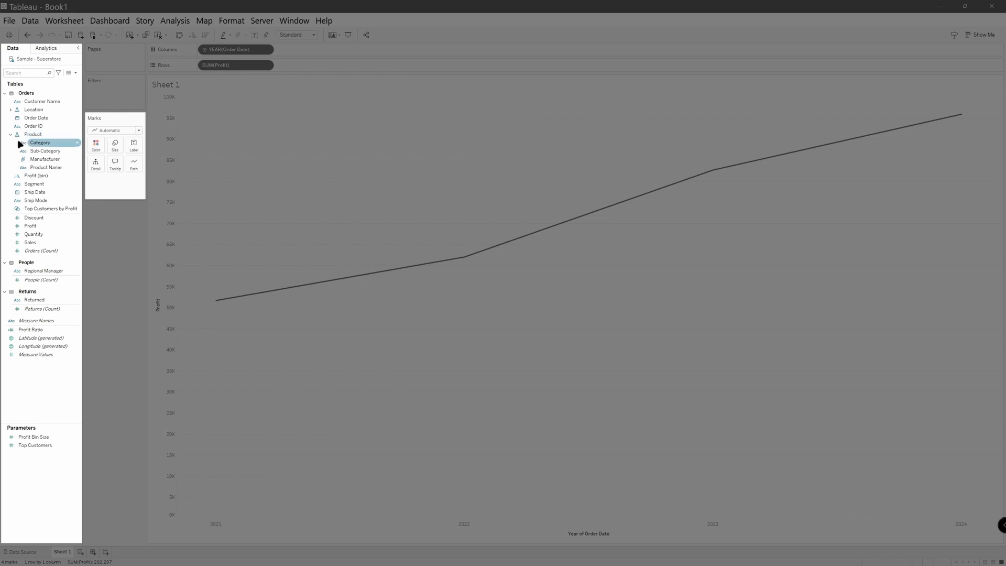
pyautogui.moveTo(34, 146); pyautogui.dragTo(99, 151)
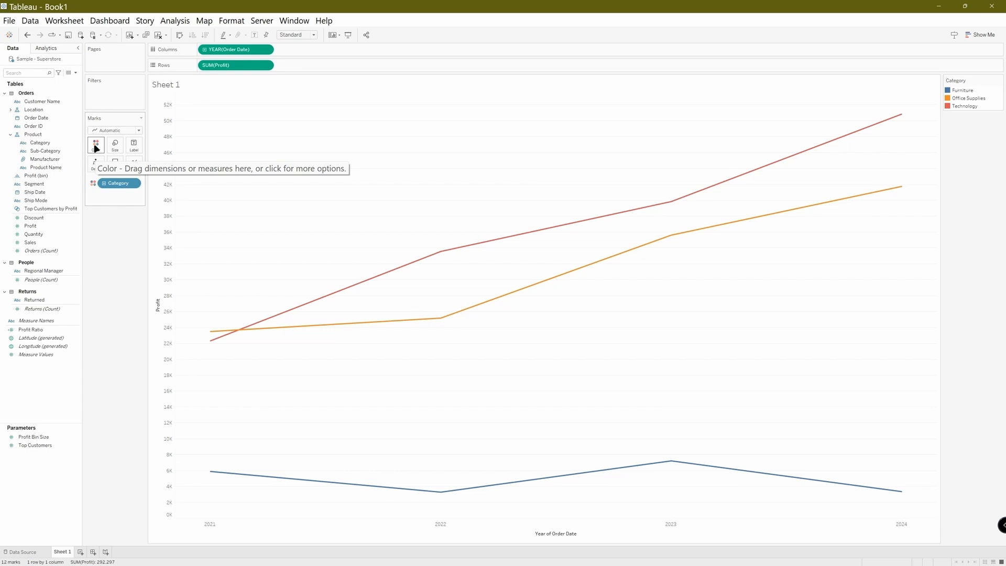
# - Rename the Sheet 1 worksheet as "Profit by Category"
pyautogui.doubleClick(63, 552)
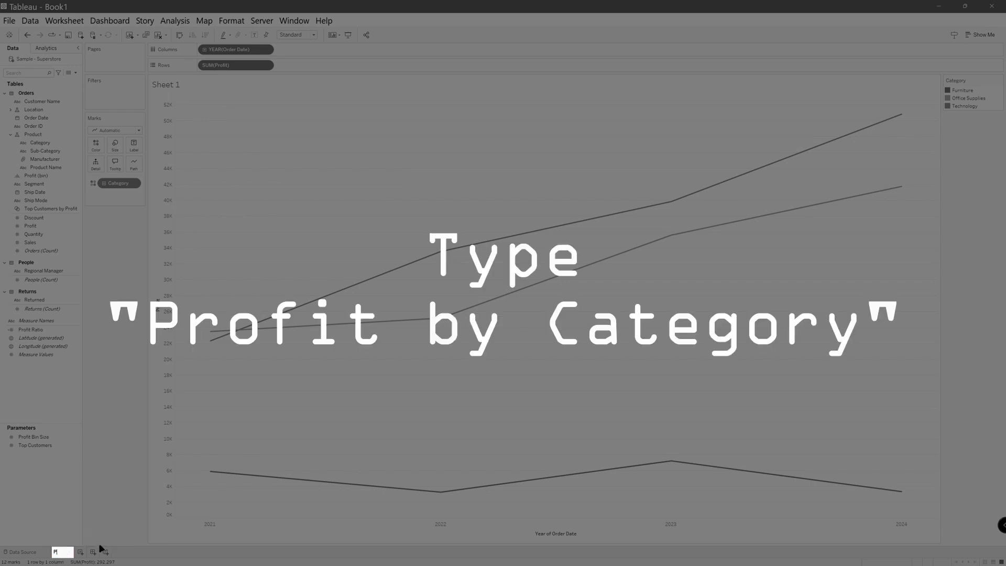
pyautogui.write('Profit by Category')
pyautogui.press('Return')
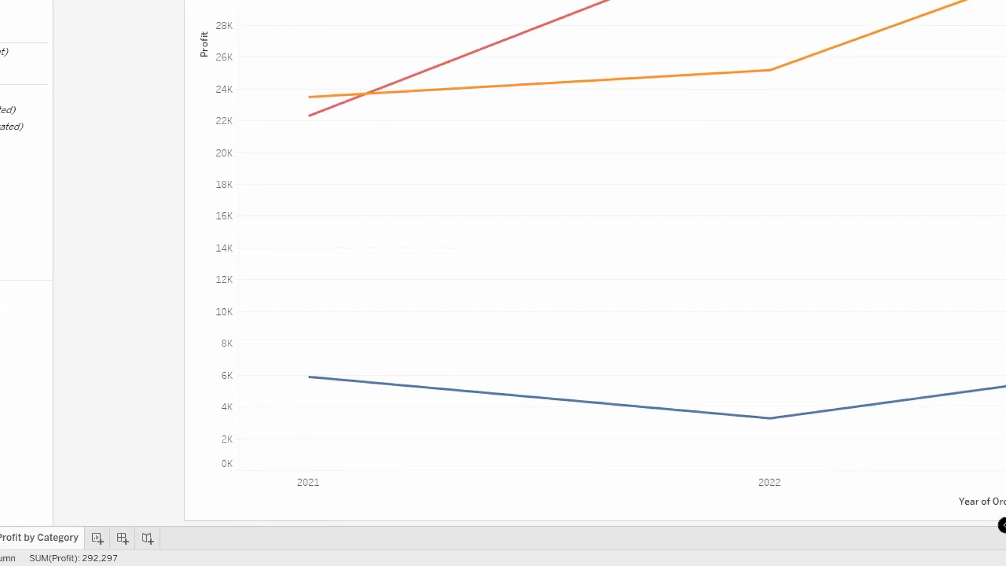
pyautogui.moveTo(83, 526)
pyautogui.mouseDown()
pyautogui.moveTo(84, 553)
pyautogui.moveTo(111, 556)
pyautogui.moveTo(113, 525)
pyautogui.moveTo(85, 526)
pyautogui.mouseUp()
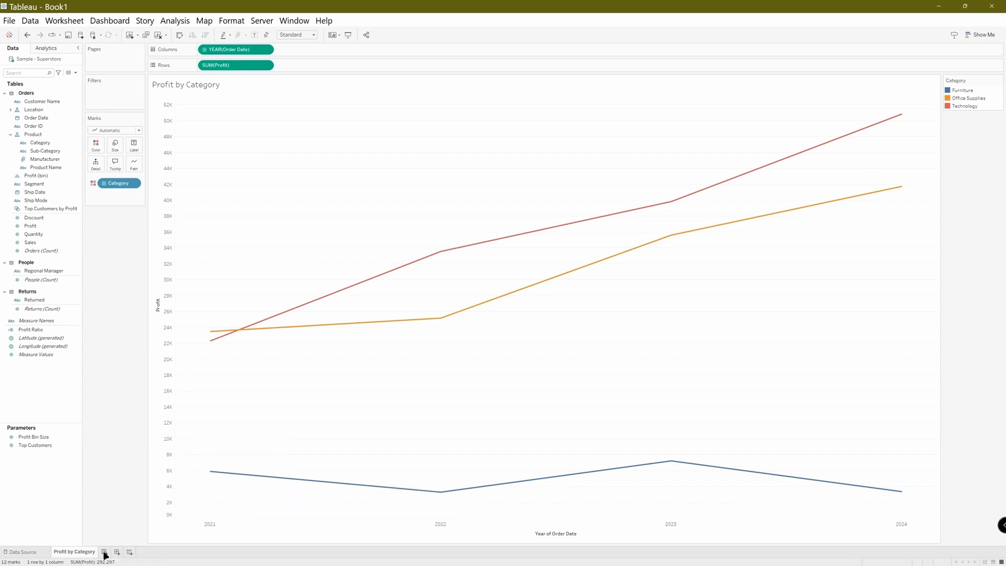
# - Create a new worksheet with Segment on Rows and Profit on Columns
pyautogui.click(105, 553)
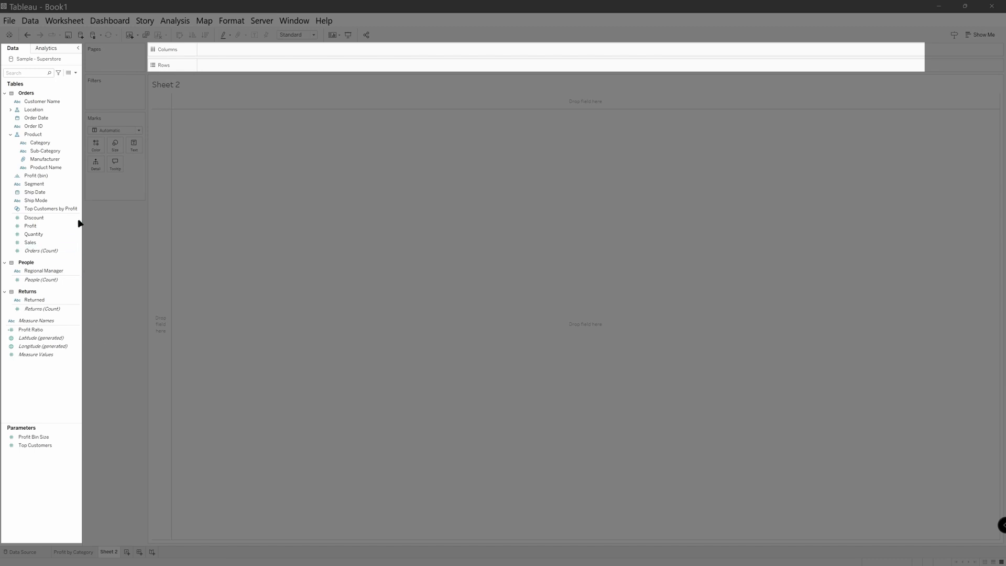
pyautogui.moveTo(43, 183); pyautogui.dragTo(226, 66)
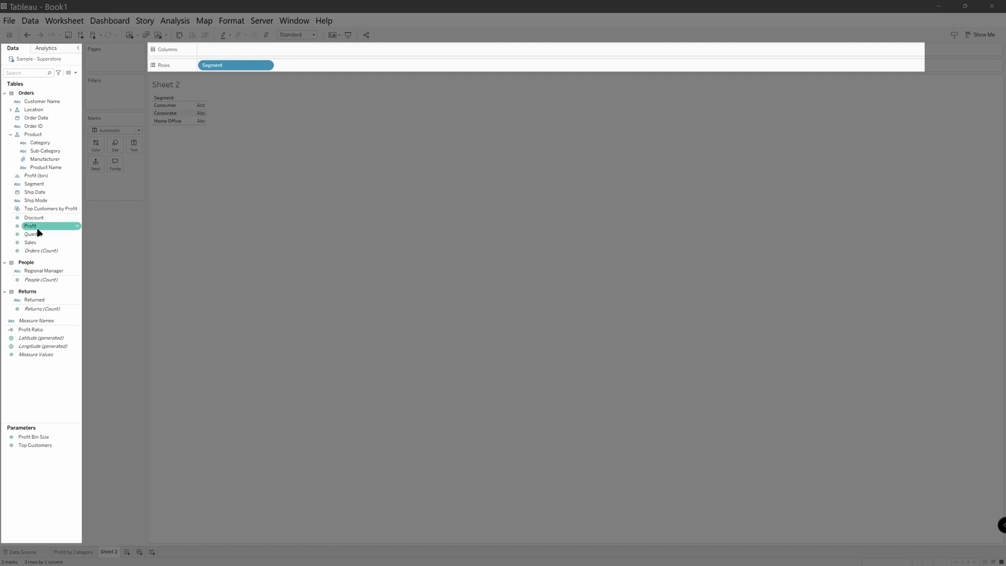
pyautogui.moveTo(38, 232); pyautogui.dragTo(215, 52)
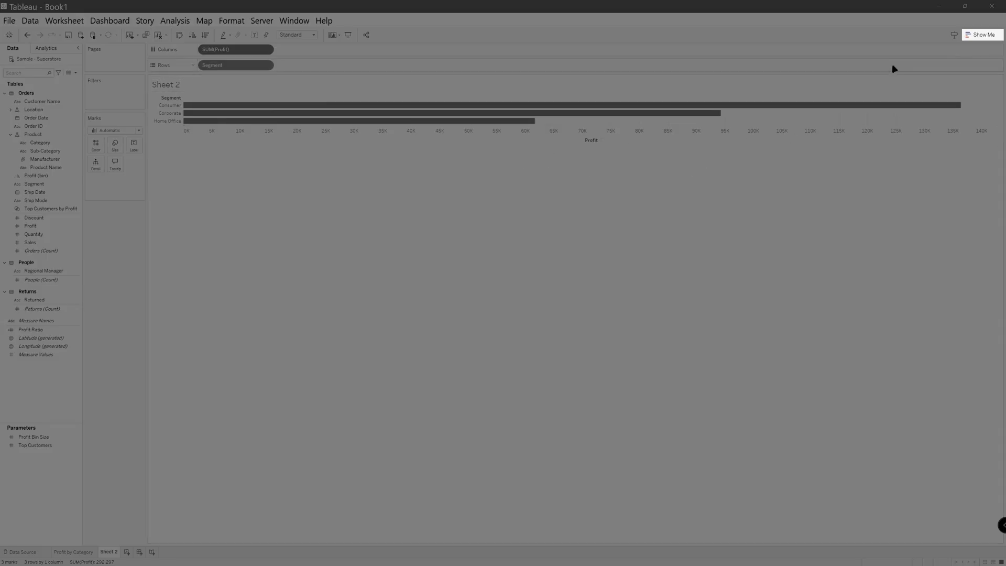
# - Try the stacked bars chart type on the segment profit view and undo it
pyautogui.click(979, 37)
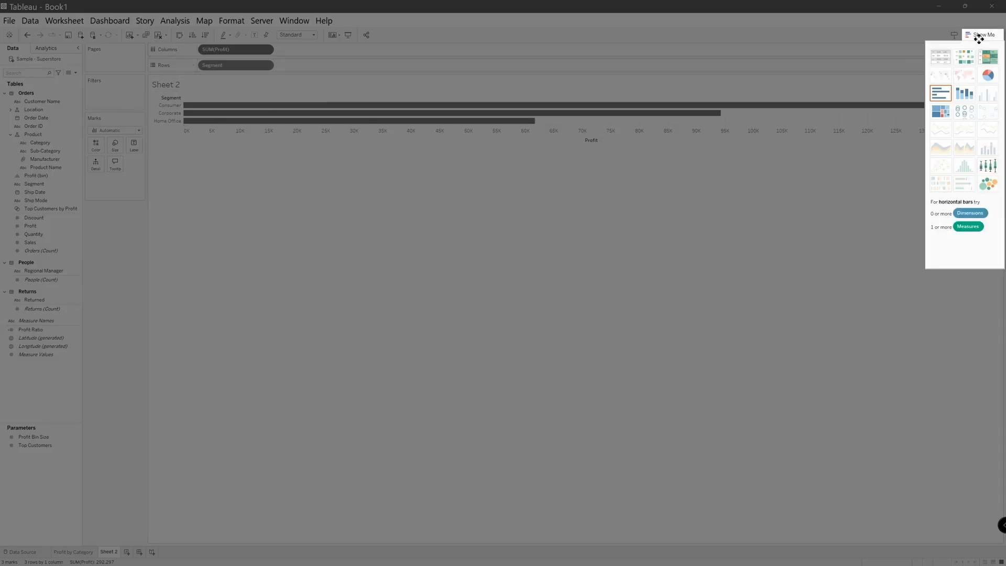
pyautogui.click(968, 94)
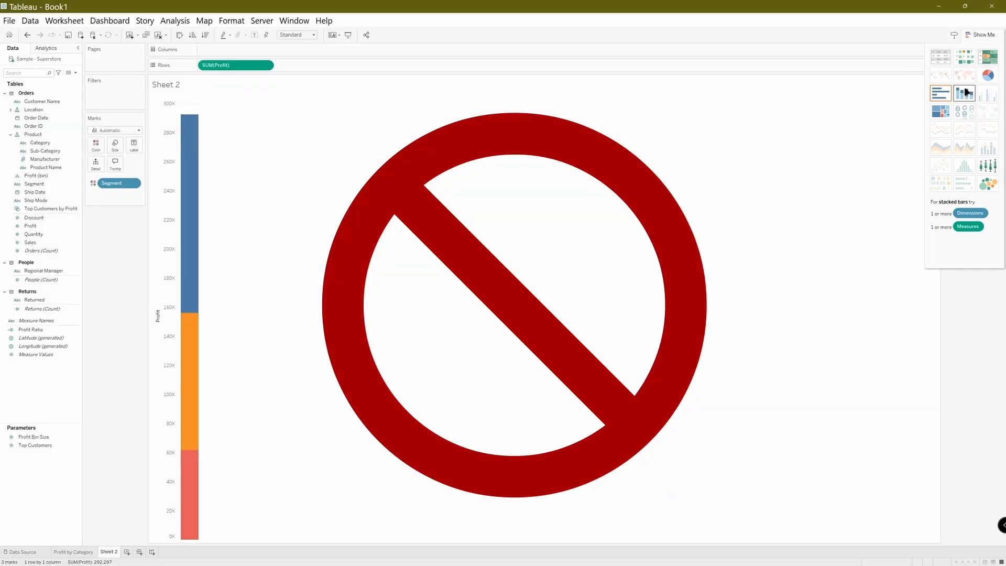
pyautogui.hotkey('ctrl', 'z')
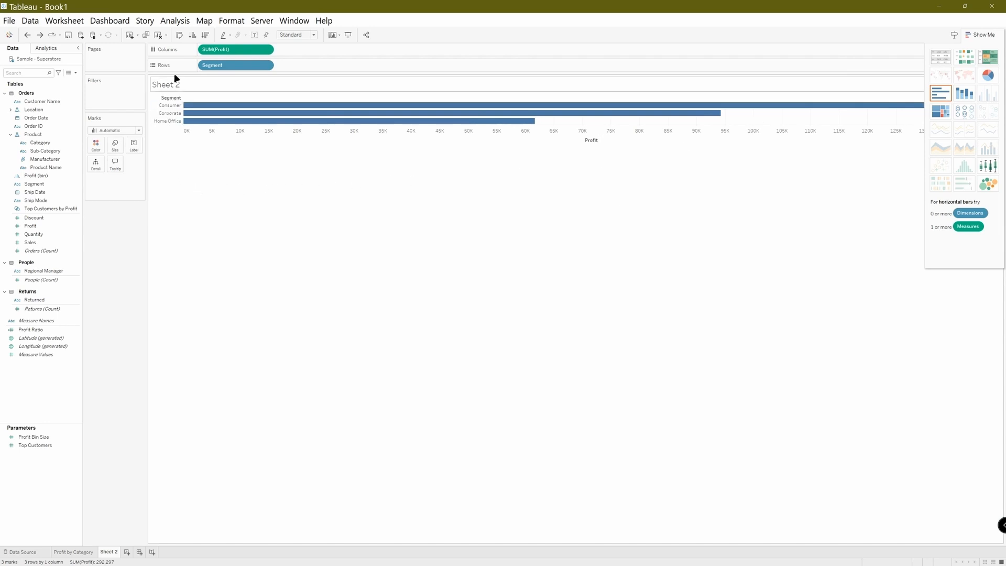
# - Swap the rows and columns to get vertical segment bars, and color the bars by Category
pyautogui.click(179, 35)
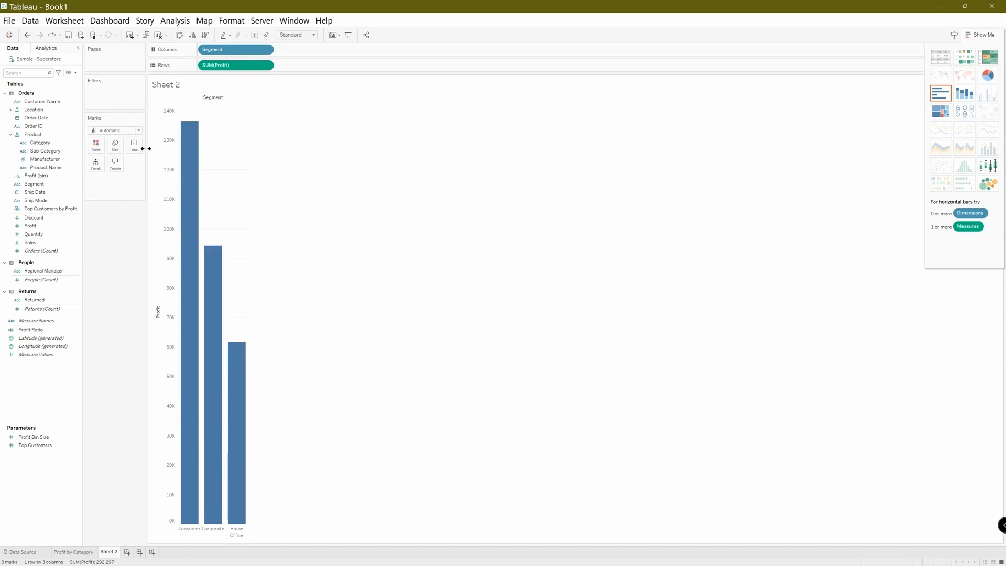
pyautogui.moveTo(226, 354)
pyautogui.moveTo(198, 181)
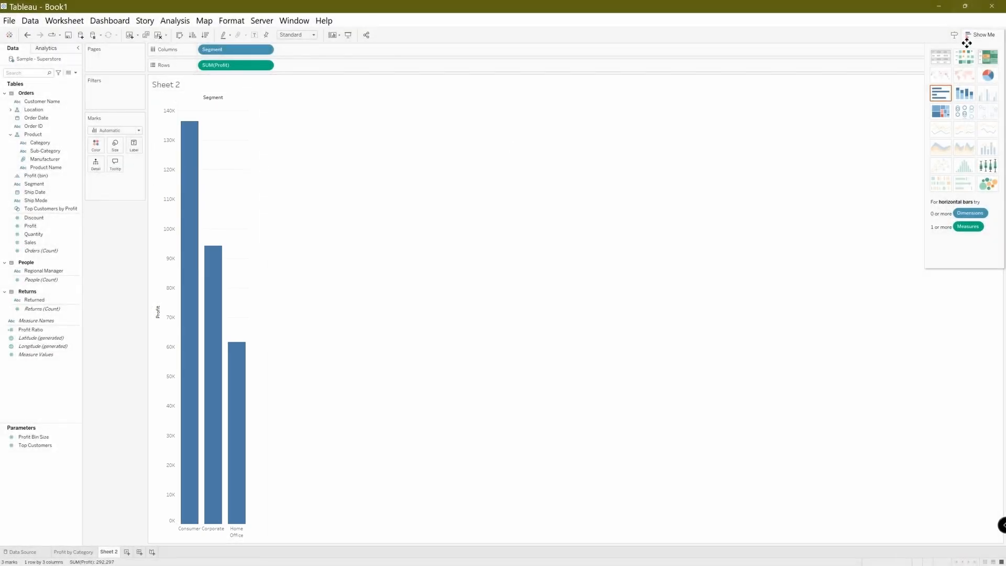
pyautogui.click(982, 35)
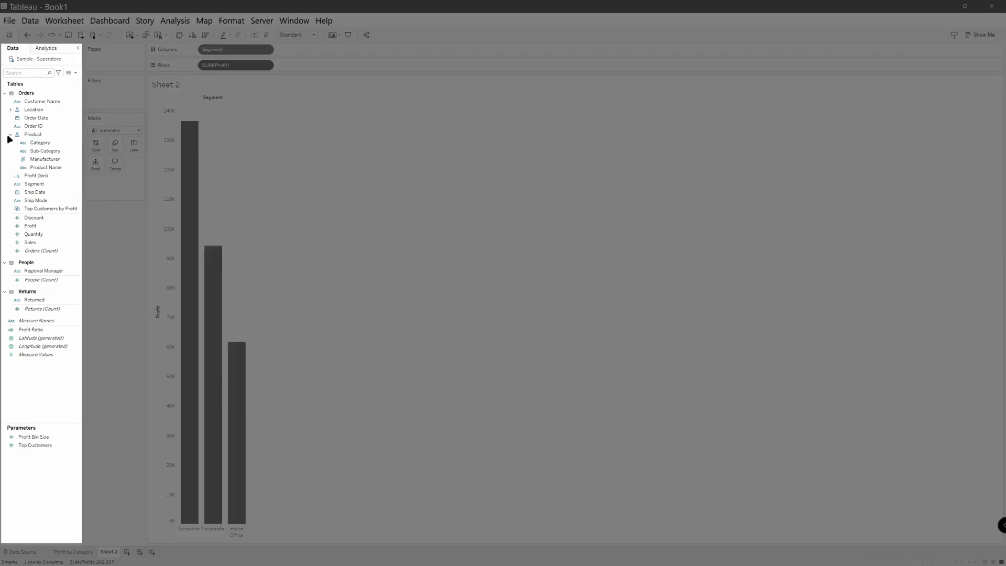
pyautogui.moveTo(29, 142); pyautogui.dragTo(97, 146)
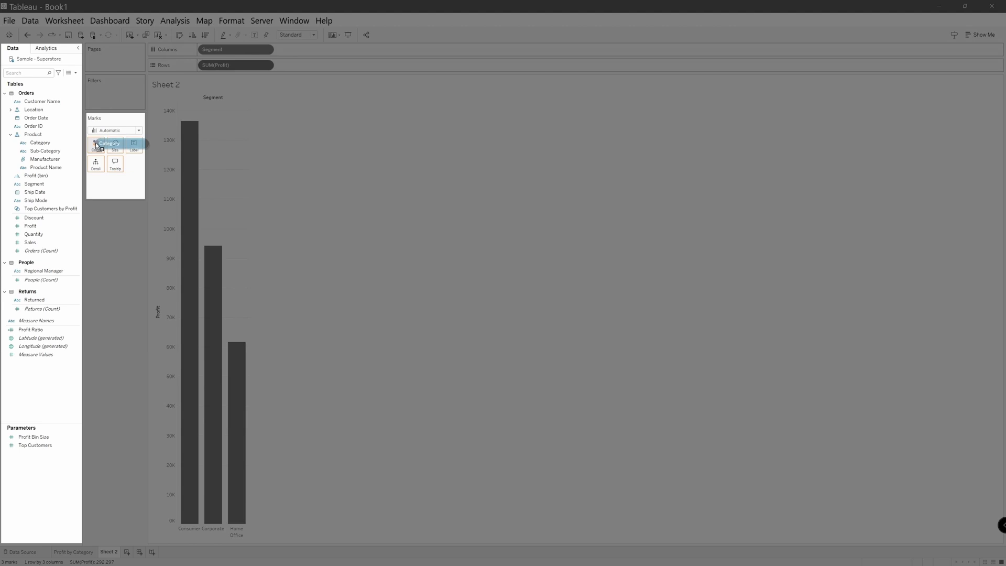
pyautogui.moveTo(97, 146); pyautogui.dragTo(97, 147)
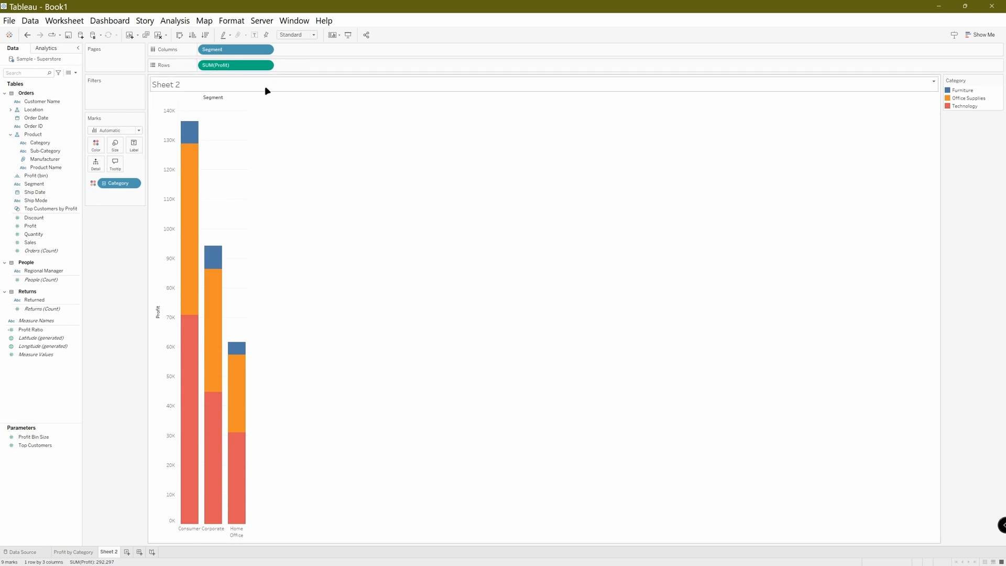
# - Replace the chart title with "Profit by Segment" and rename the Sheet 2 worksheet with the same text
pyautogui.rightClick(267, 91)
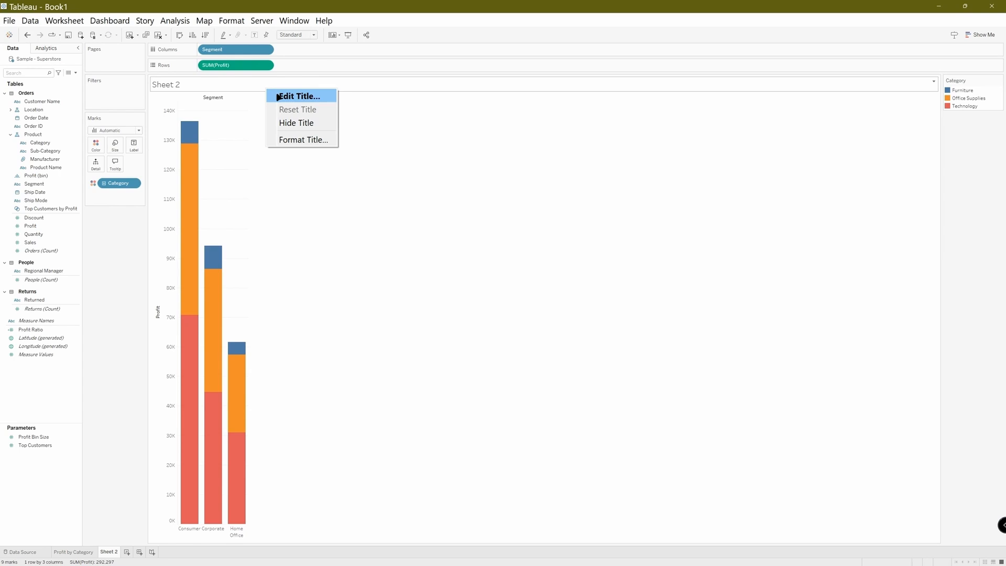
pyautogui.click(278, 97)
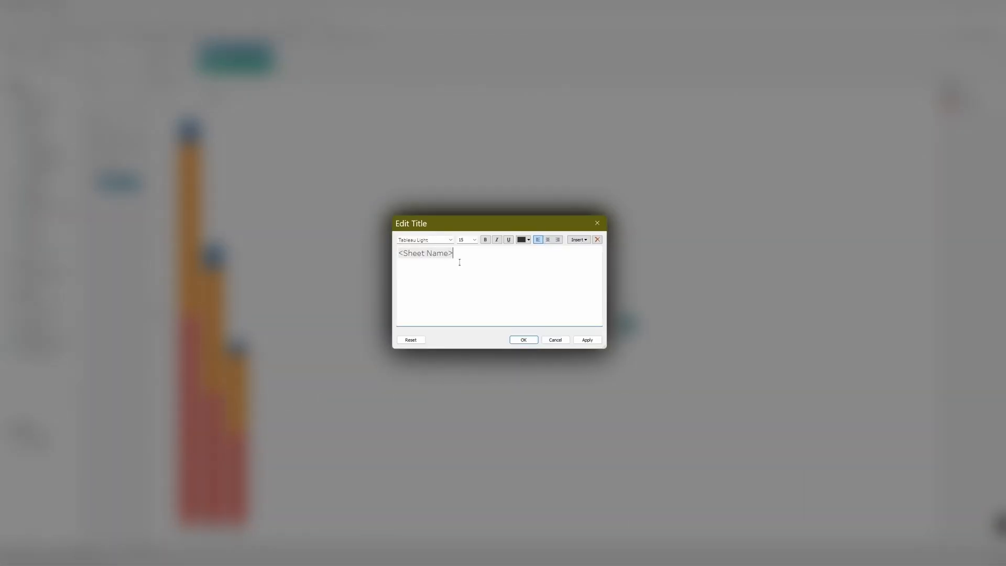
pyautogui.moveTo(460, 258); pyautogui.dragTo(398, 255)
pyautogui.press('BackSpace')
pyautogui.write('Pro')
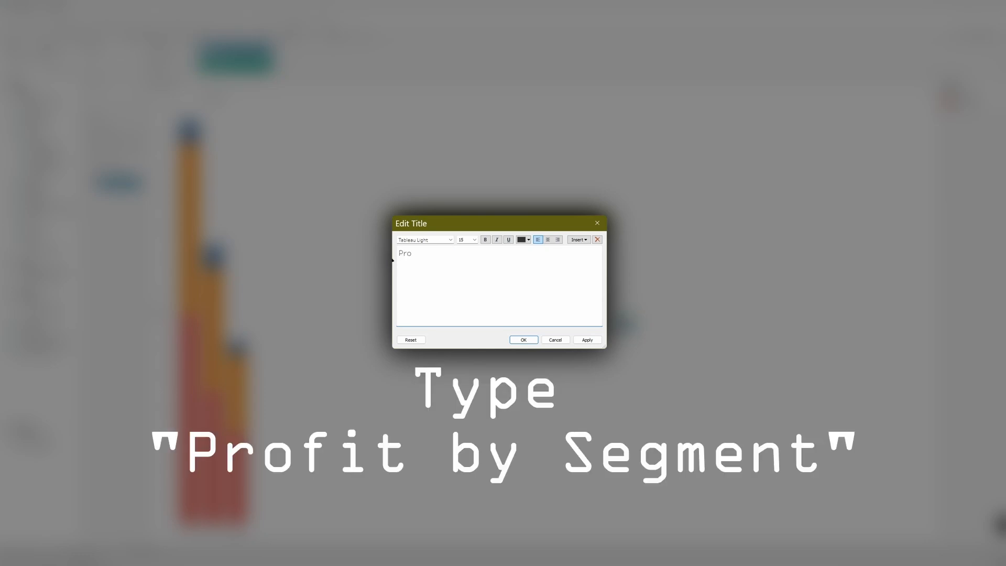
pyautogui.write('fit by Segment')
pyautogui.hotkey('ctrl', 'a')
pyautogui.hotkey('ctrl', 'c')
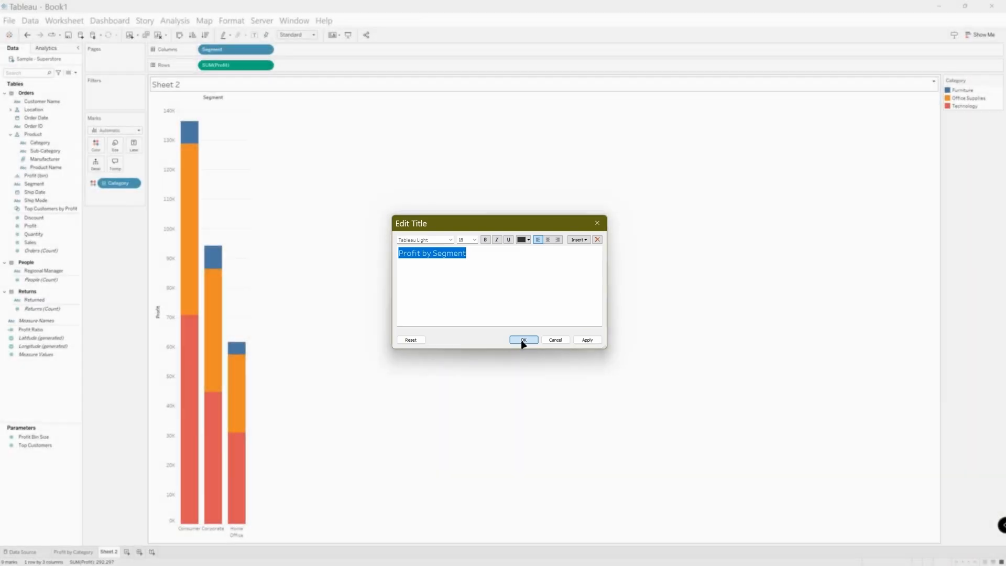
pyautogui.click(523, 340)
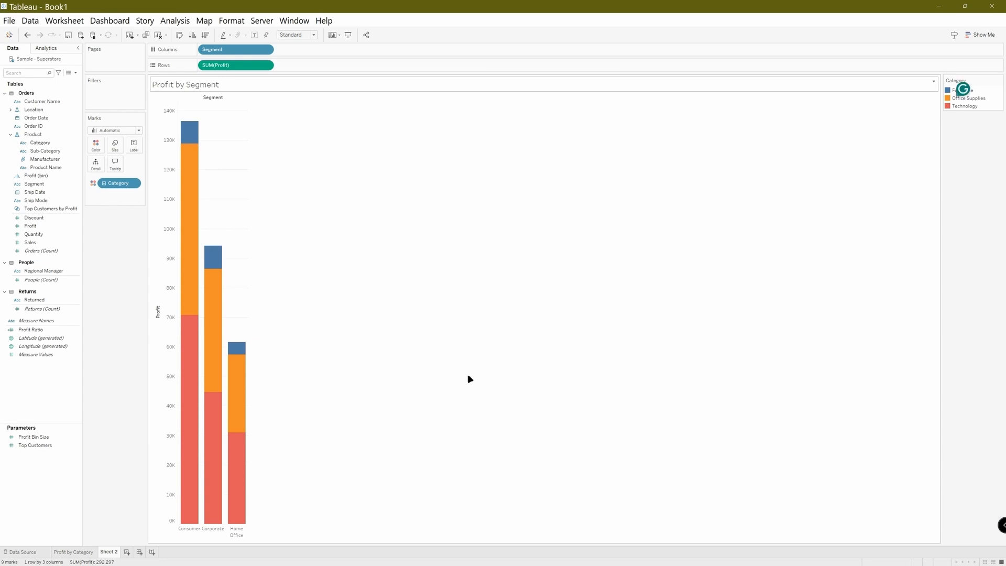
pyautogui.doubleClick(111, 554)
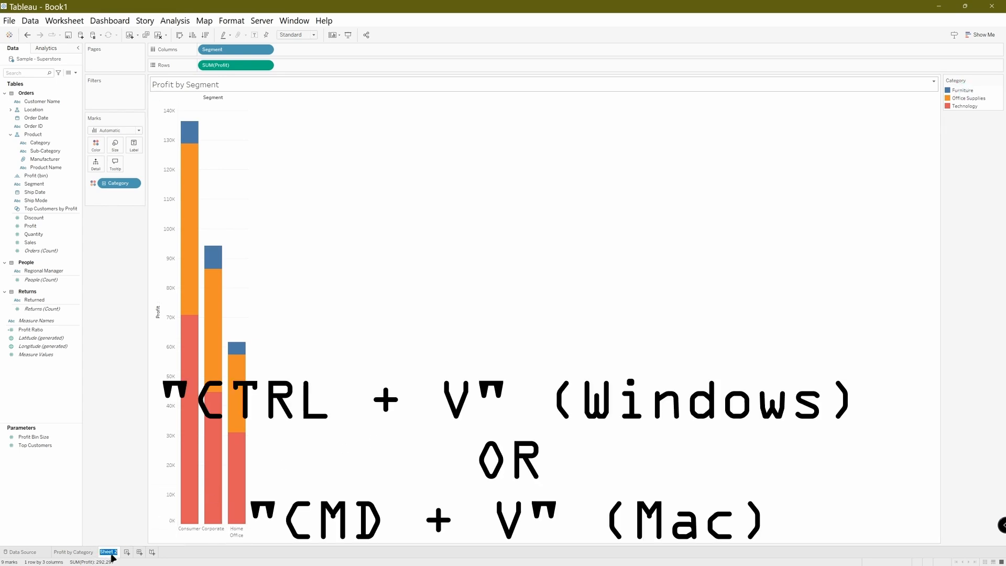
pyautogui.hotkey('ctrl', 'v')
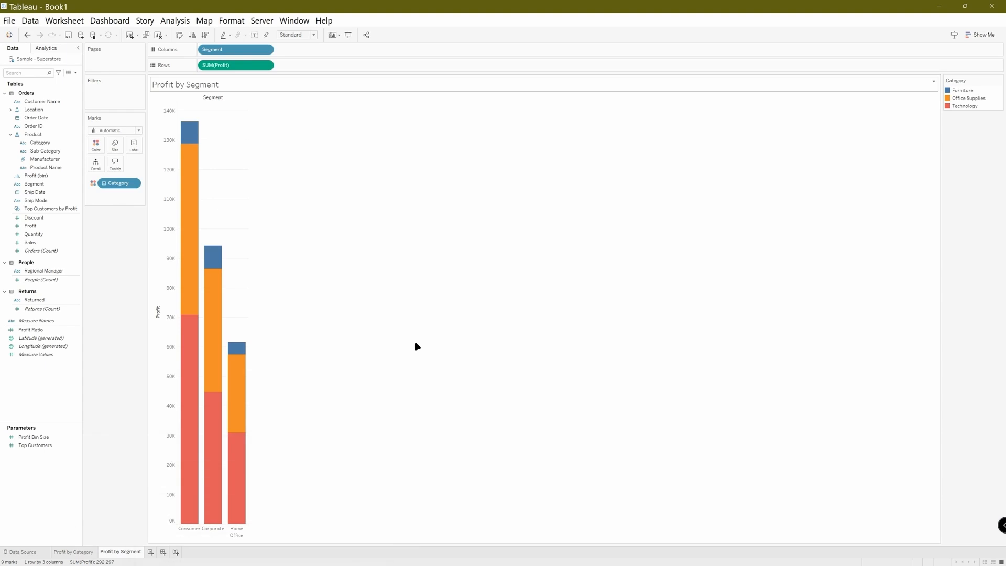
# - Create a new worksheet with Customer Name on Rows and Profit as the text value for each customer
pyautogui.click(150, 553)
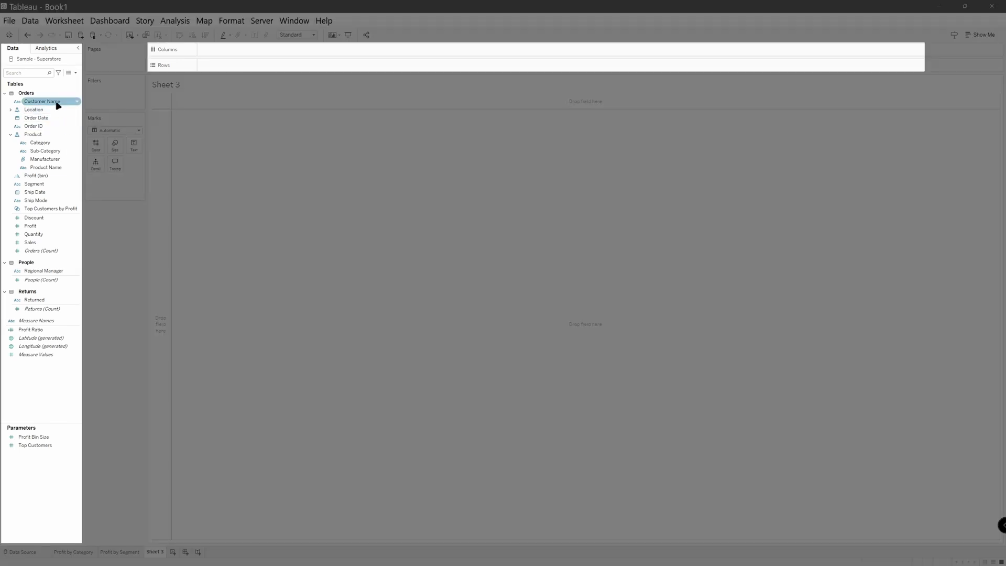
pyautogui.moveTo(58, 106); pyautogui.dragTo(232, 68)
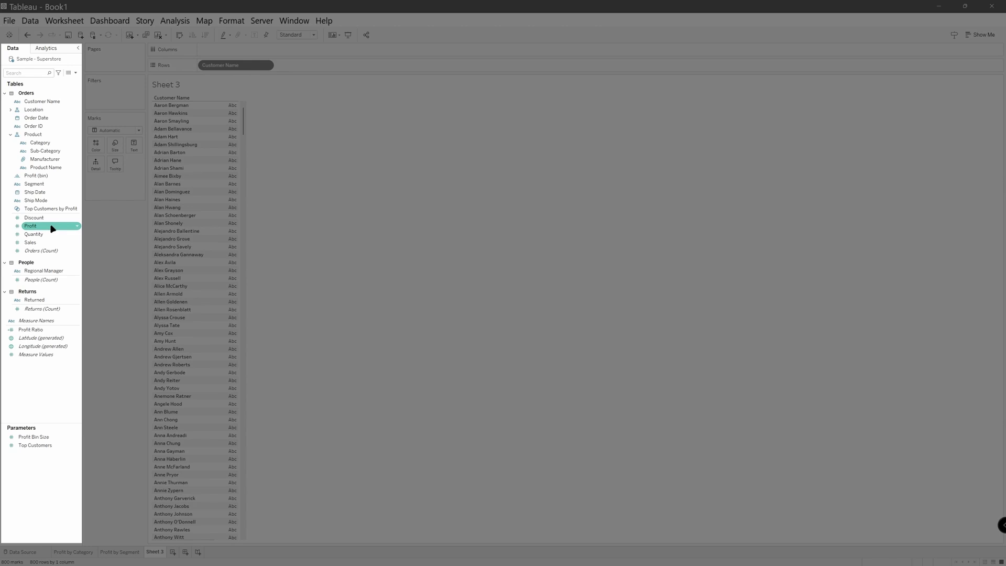
pyautogui.moveTo(52, 228); pyautogui.dragTo(144, 151)
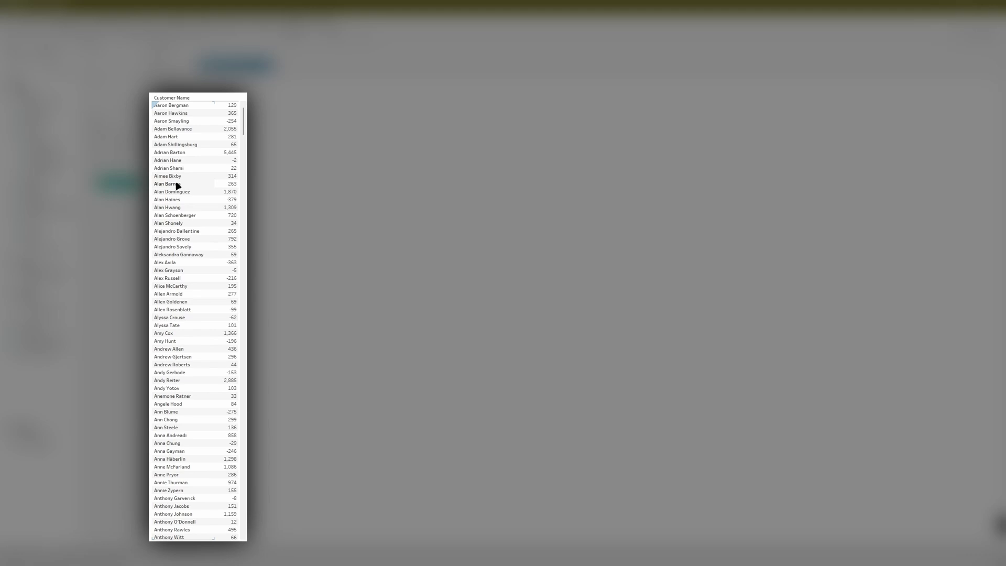
pyautogui.moveTo(233, 109)
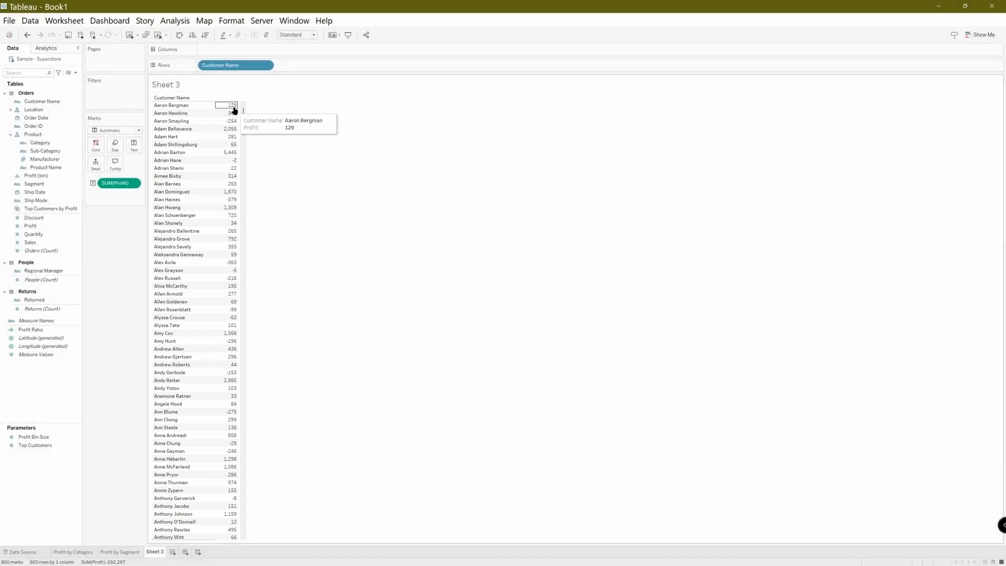
pyautogui.click(233, 107)
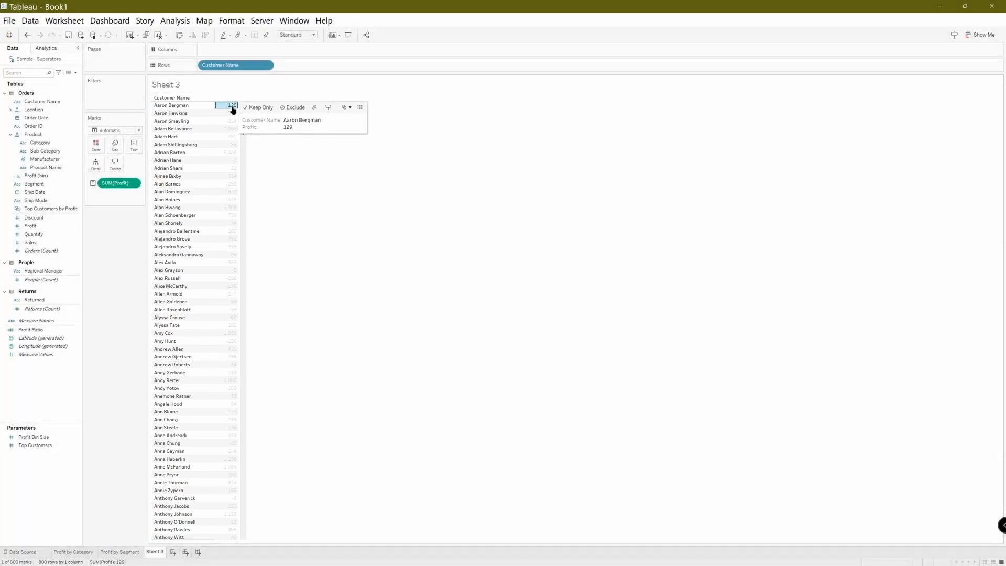
pyautogui.click(251, 106)
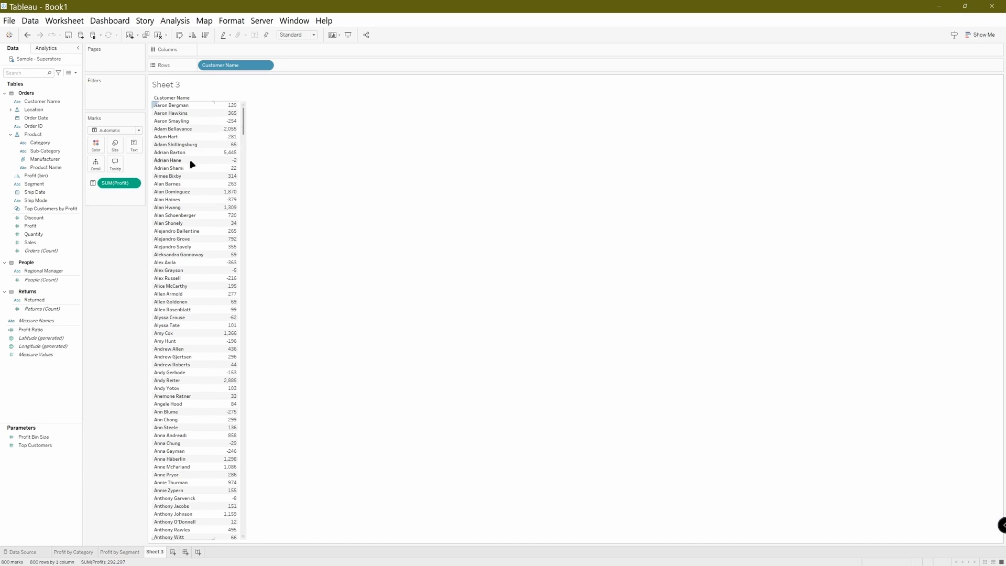
# - Format the Profit values in the customer table as Currency (Custom) with 0 decimal places
pyautogui.click(135, 183)
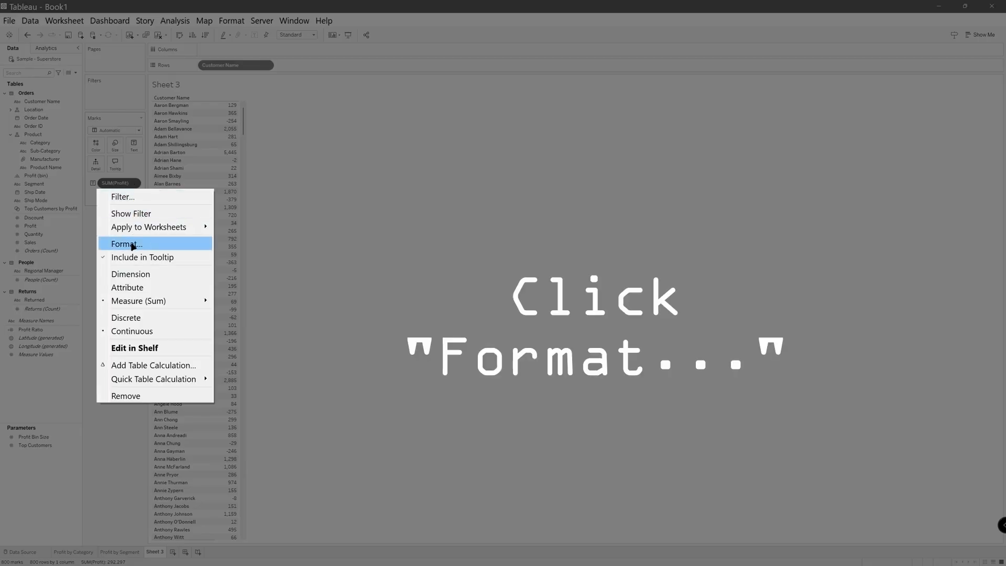
pyautogui.click(133, 245)
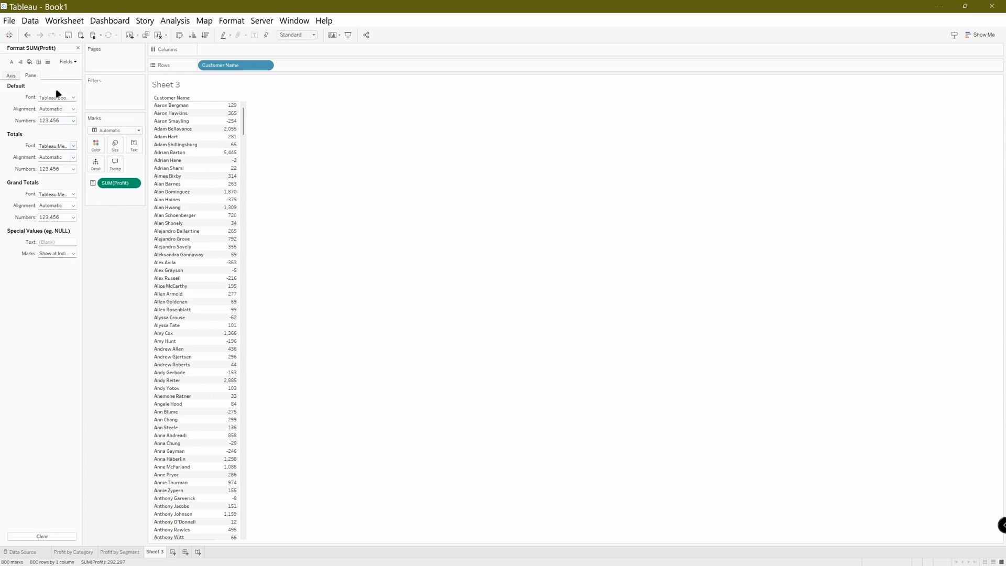
pyautogui.click(66, 125)
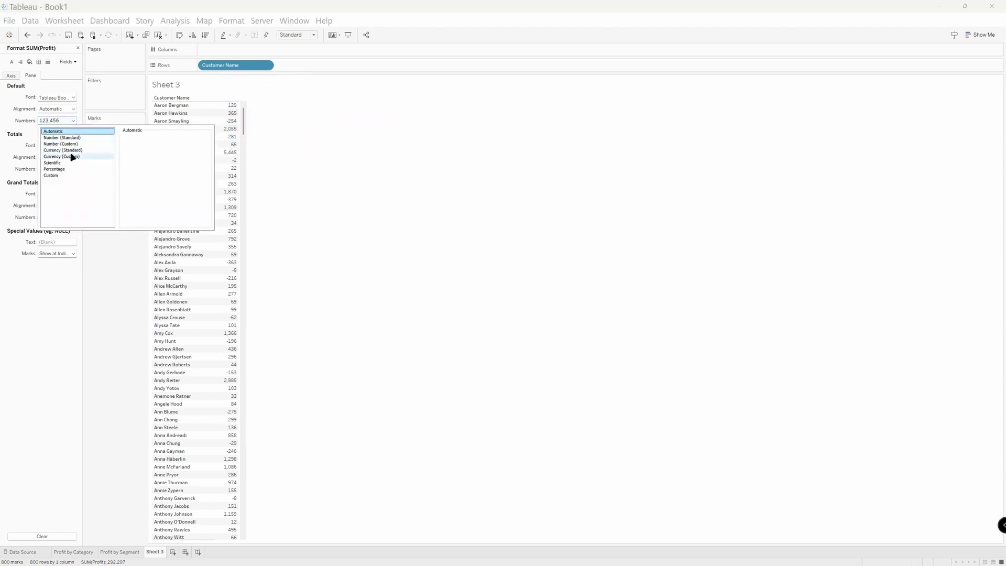
pyautogui.click(94, 156)
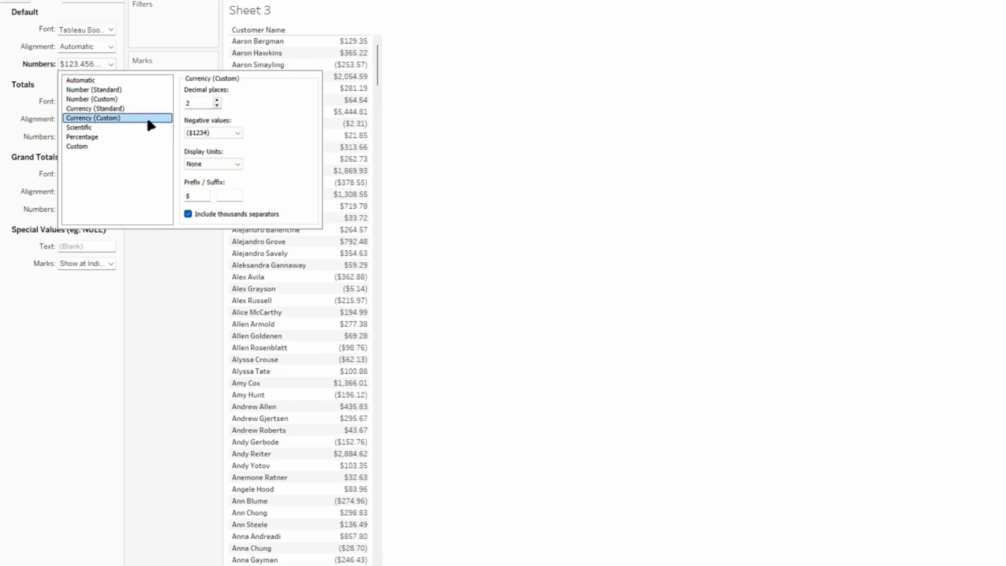
pyautogui.doubleClick(196, 105)
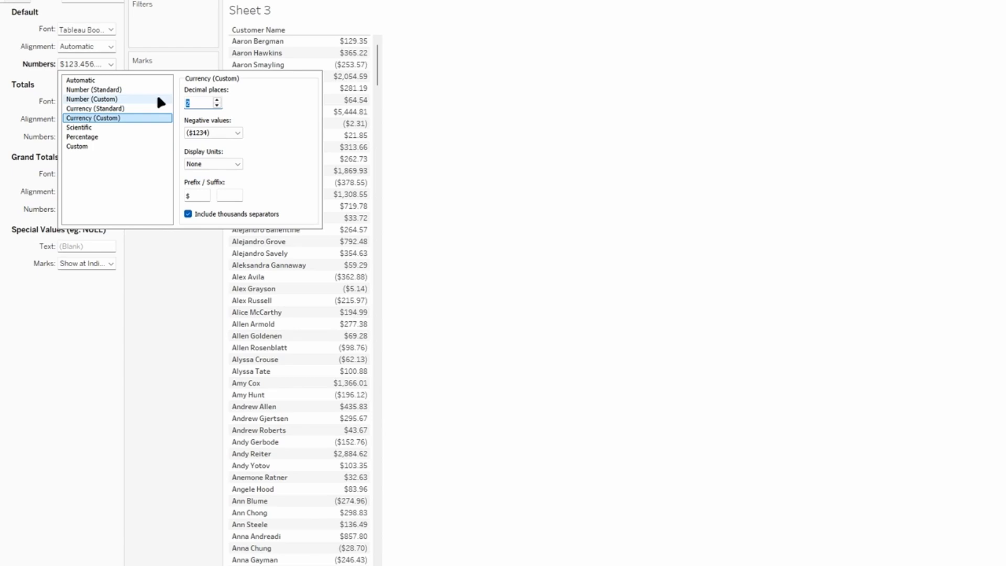
pyautogui.write('0')
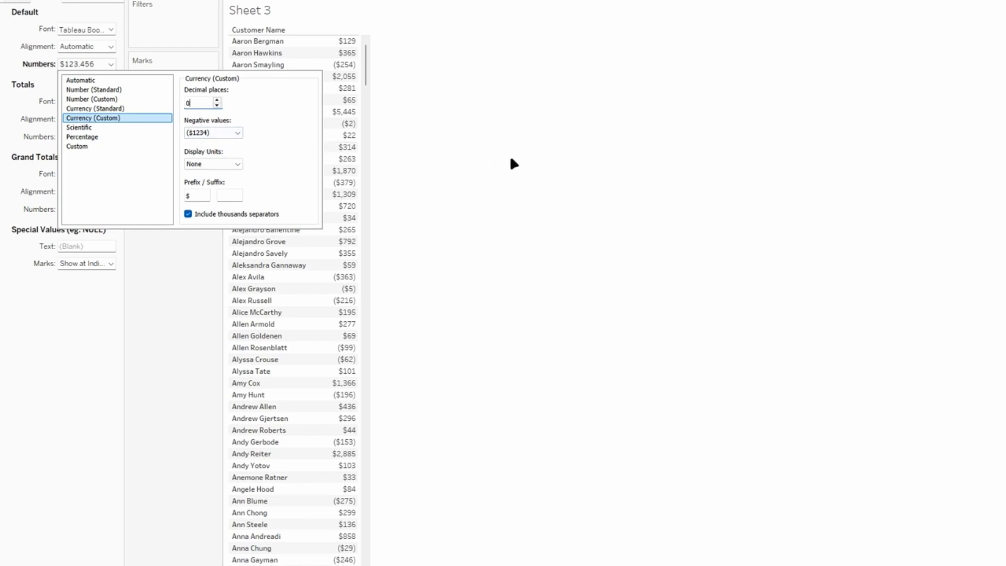
pyautogui.click(511, 160)
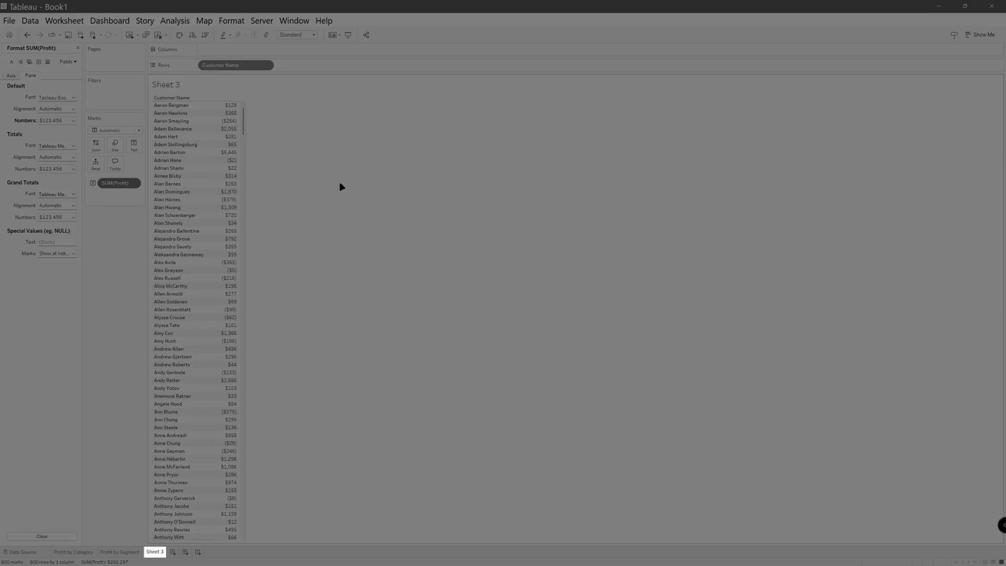
# - Rename the Sheet 3 worksheet as "Customer Details" and create a new dashboard
pyautogui.doubleClick(155, 551)
pyautogui.write('Customer Details')
pyautogui.click(637, 440)
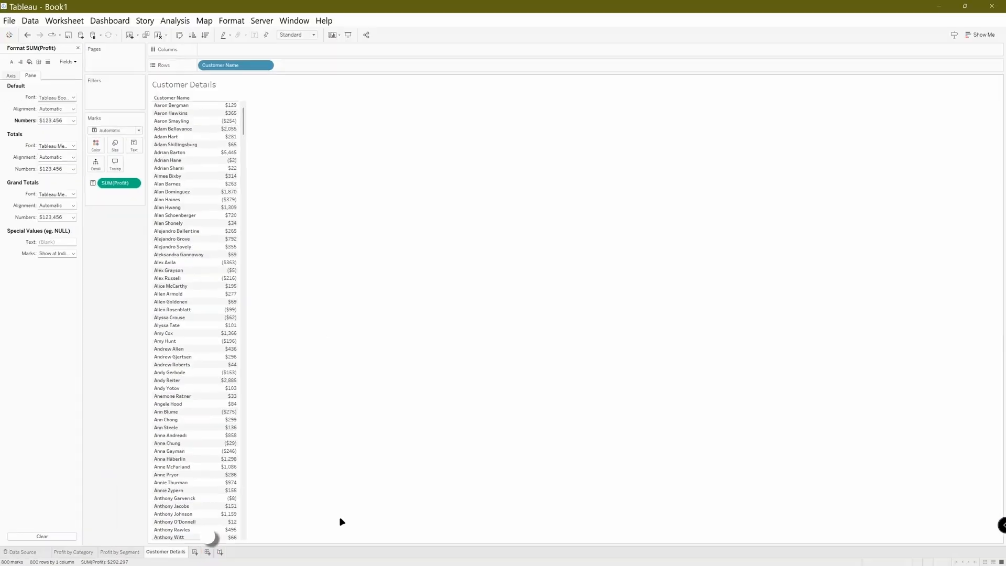
pyautogui.click(208, 552)
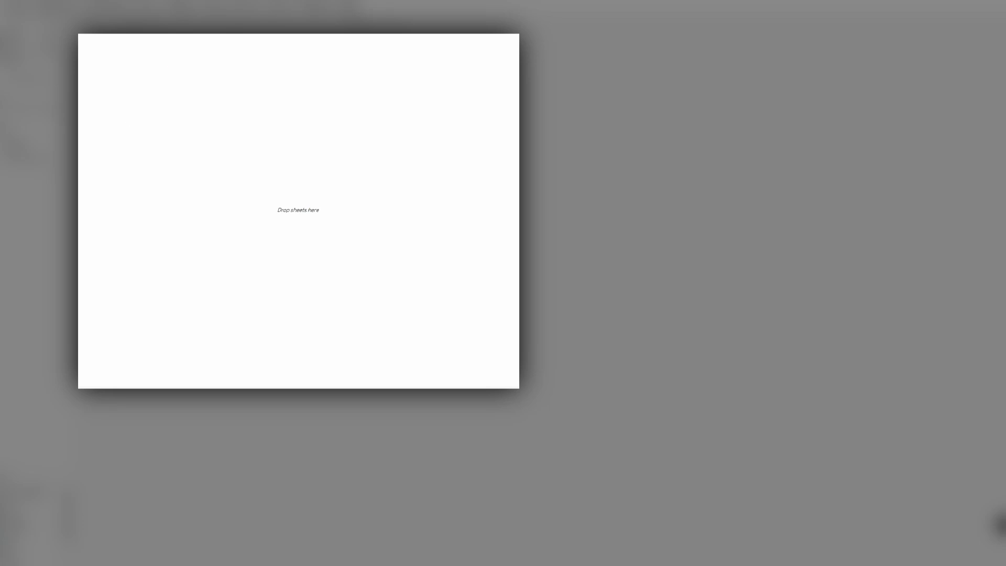
pyautogui.moveTo(78, 37)
pyautogui.mouseDown()
pyautogui.moveTo(80, 230)
pyautogui.moveTo(179, 244)
pyautogui.moveTo(310, 236)
pyautogui.moveTo(337, 157)
pyautogui.moveTo(345, 34)
pyautogui.mouseUp()
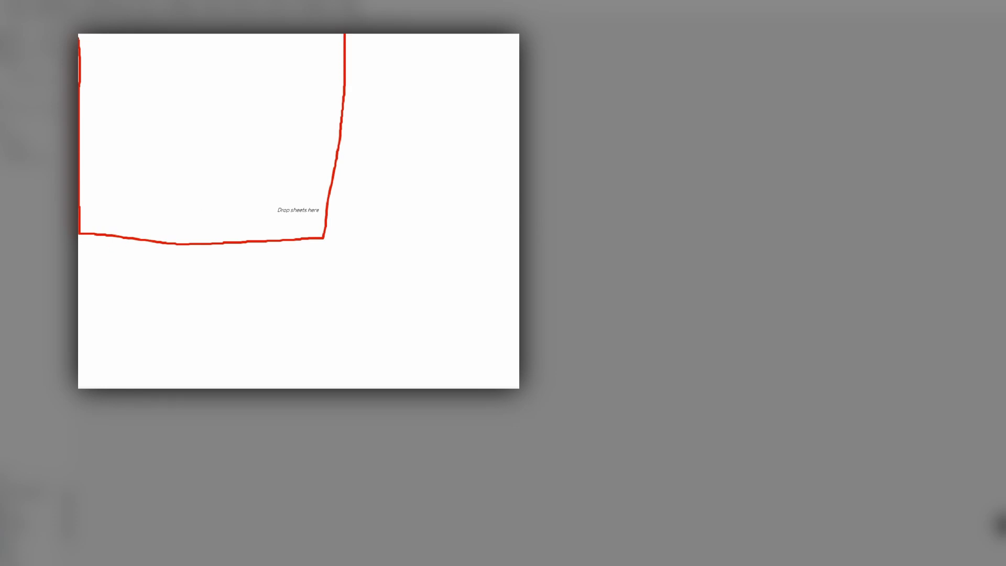
pyautogui.moveTo(79, 235)
pyautogui.mouseDown()
pyautogui.moveTo(320, 240)
pyautogui.moveTo(330, 375)
pyautogui.mouseUp()
pyautogui.moveTo(156, 92)
pyautogui.mouseDown()
pyautogui.moveTo(161, 123)
pyautogui.moveTo(195, 108)
pyautogui.moveTo(198, 127)
pyautogui.moveTo(208, 107)
pyautogui.moveTo(209, 128)
pyautogui.mouseUp()
pyautogui.click(173, 104)
pyautogui.moveTo(120, 302)
pyautogui.mouseDown()
pyautogui.moveTo(119, 339)
pyautogui.moveTo(130, 303)
pyautogui.moveTo(122, 339)
pyautogui.moveTo(112, 339)
pyautogui.moveTo(157, 328)
pyautogui.moveTo(162, 336)
pyautogui.mouseUp()
pyautogui.moveTo(166, 317)
pyautogui.mouseDown()
pyautogui.moveTo(168, 328)
pyautogui.moveTo(180, 316)
pyautogui.mouseUp()
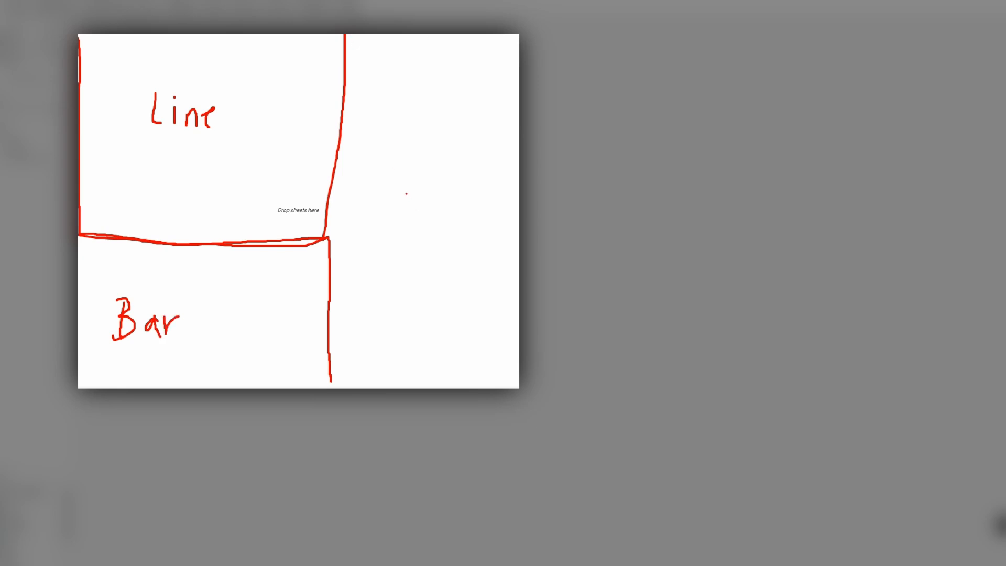
pyautogui.moveTo(406, 193)
pyautogui.mouseDown()
pyautogui.moveTo(400, 233)
pyautogui.moveTo(426, 185)
pyautogui.moveTo(416, 223)
pyautogui.moveTo(424, 229)
pyautogui.mouseUp()
pyautogui.moveTo(435, 185)
pyautogui.mouseDown()
pyautogui.moveTo(441, 236)
pyautogui.moveTo(459, 201)
pyautogui.moveTo(457, 246)
pyautogui.mouseUp()
pyautogui.moveTo(461, 236)
pyautogui.mouseDown()
pyautogui.moveTo(479, 230)
pyautogui.moveTo(467, 245)
pyautogui.moveTo(485, 244)
pyautogui.mouseUp()
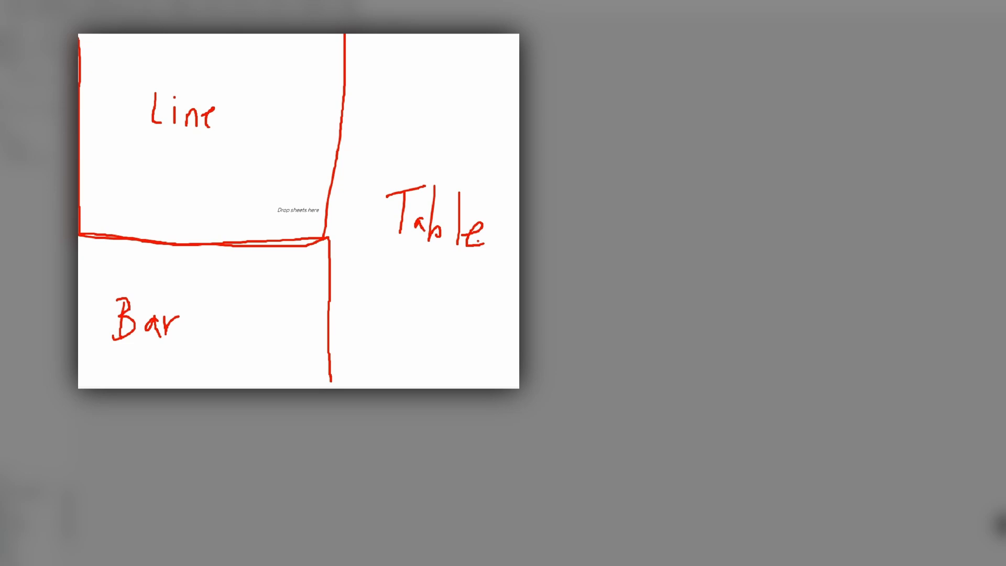
pyautogui.press('Escape')
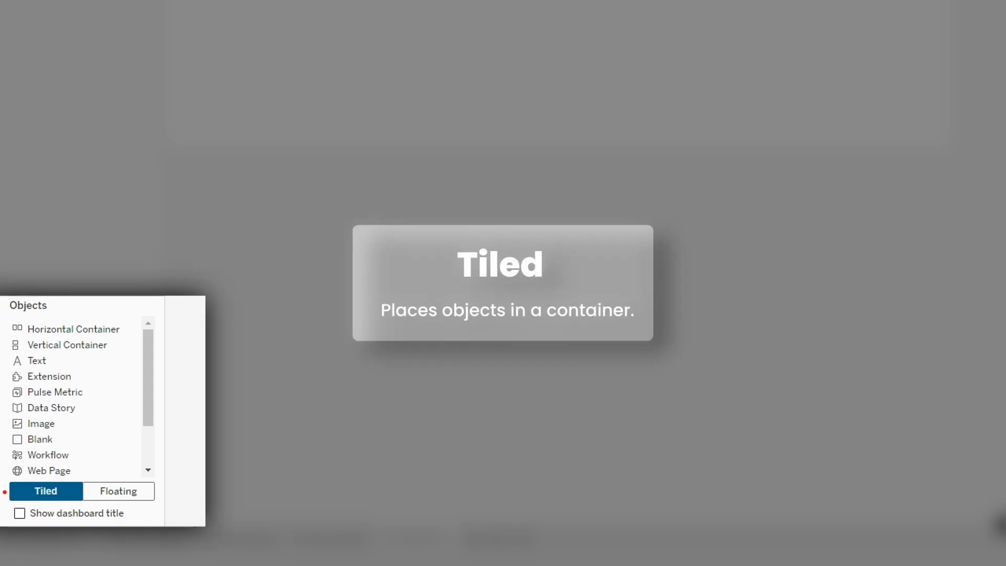
pyautogui.moveTo(7, 481)
pyautogui.mouseDown()
pyautogui.moveTo(10, 502)
pyautogui.moveTo(79, 508)
pyautogui.moveTo(84, 481)
pyautogui.moveTo(7, 482)
pyautogui.mouseUp()
pyautogui.moveTo(196, 497)
pyautogui.mouseDown()
pyautogui.moveTo(157, 493)
pyautogui.moveTo(173, 504)
pyautogui.mouseUp()
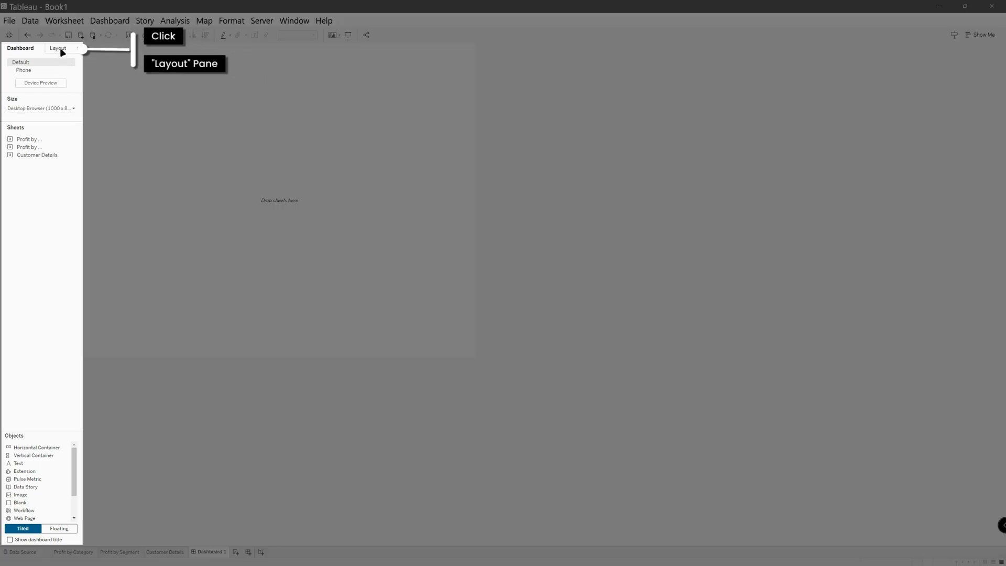
# - View the layout settings of the empty dashboard, and widen the dashboard side pane to fit the full sheet names
pyautogui.click(60, 50)
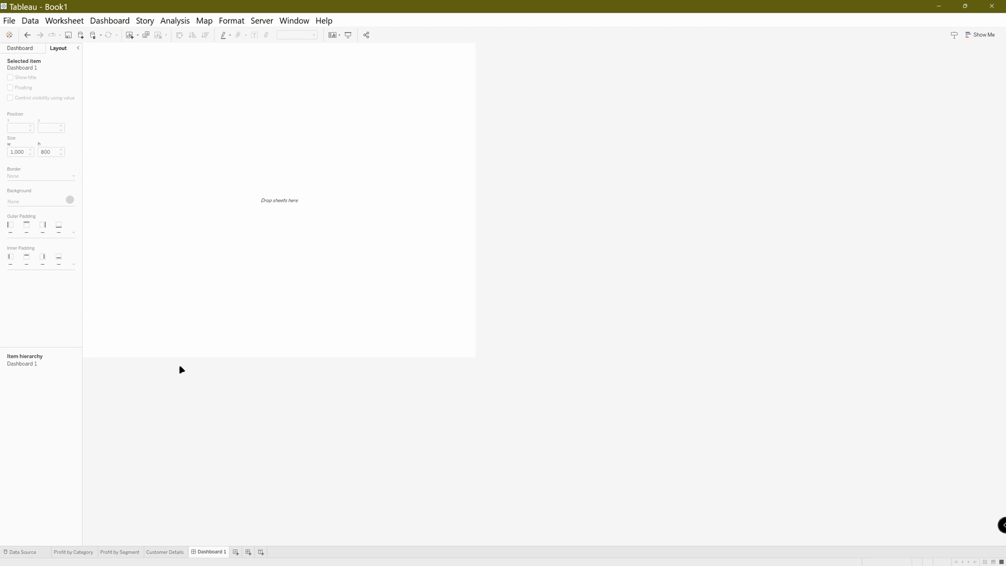
pyautogui.click(26, 53)
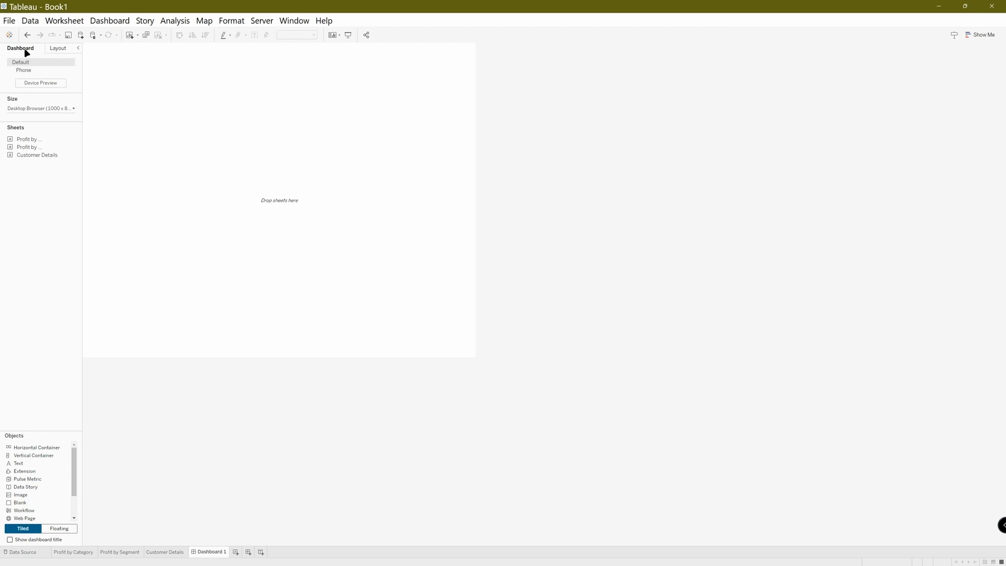
pyautogui.moveTo(82, 134); pyautogui.dragTo(144, 139)
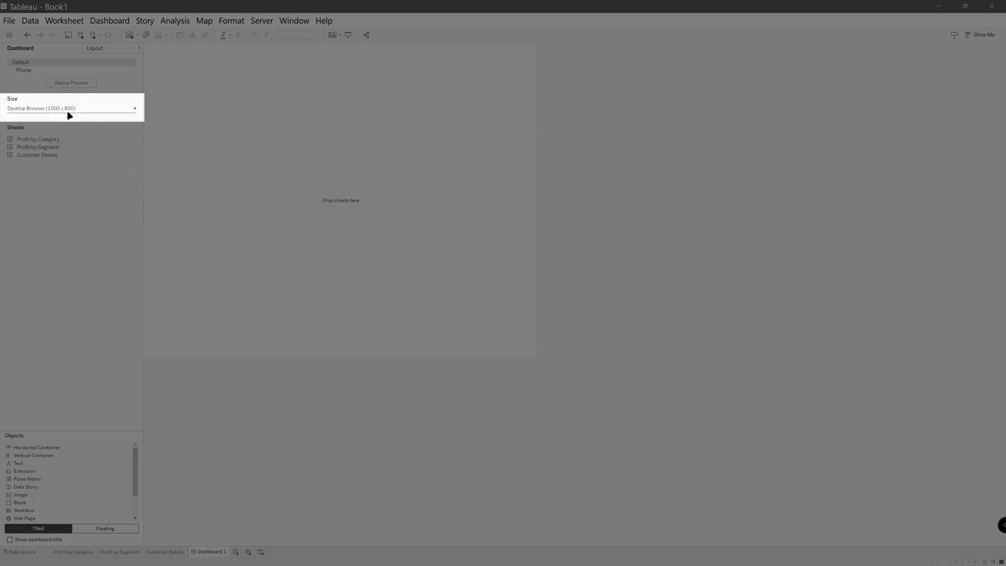
# - Examine the dashboard's size settings and the sizing modes on offer
pyautogui.click(69, 112)
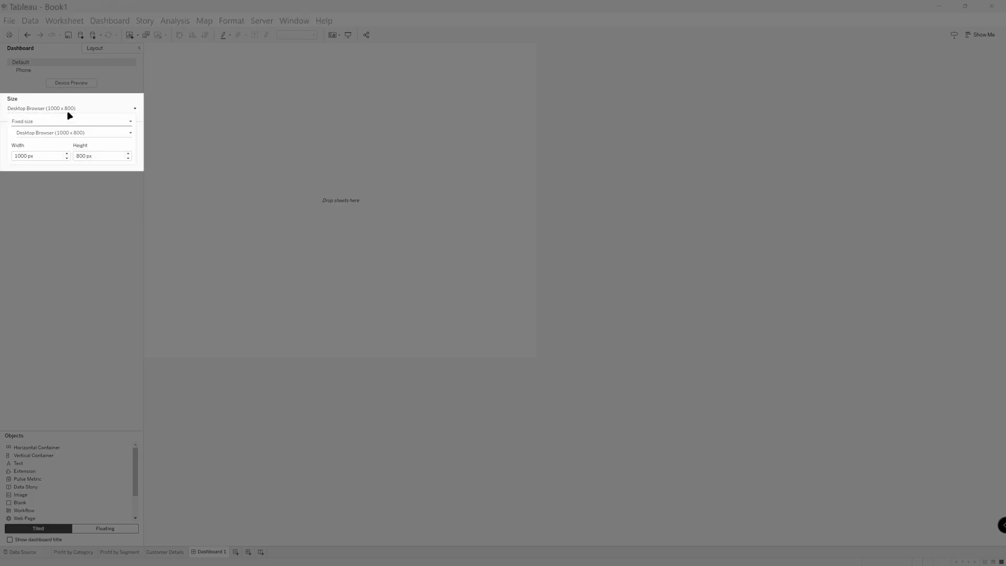
pyautogui.click(131, 125)
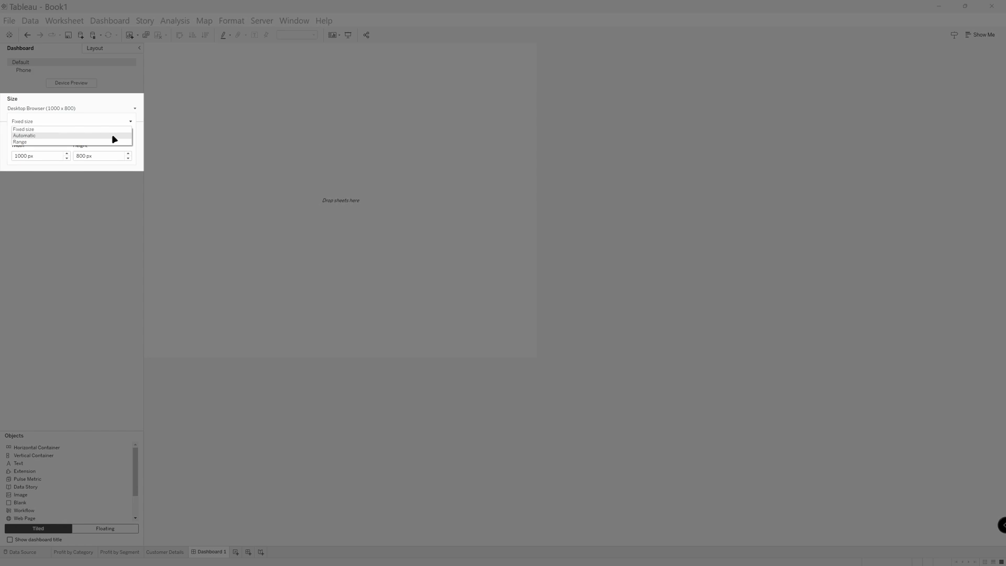
pyautogui.click(117, 108)
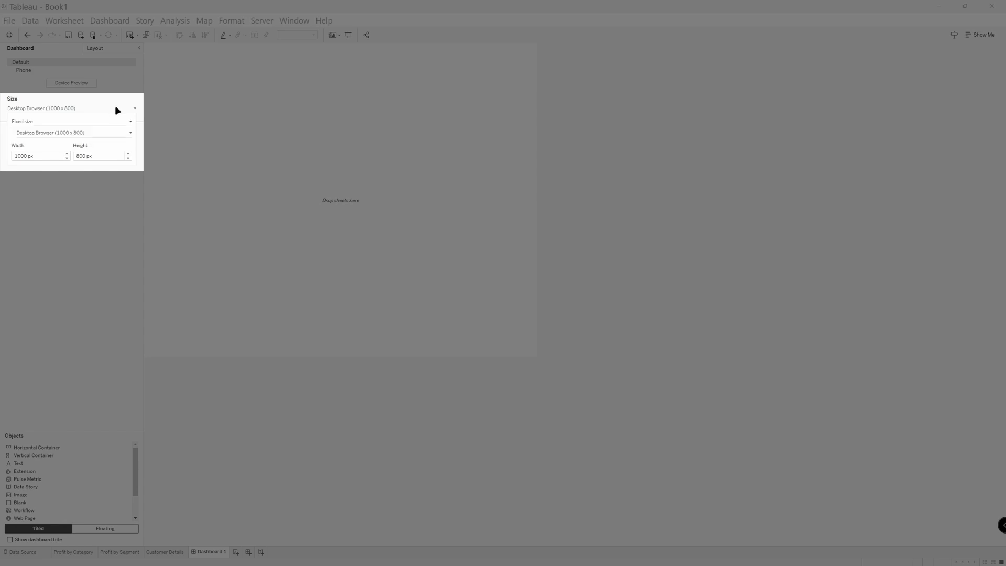
pyautogui.click(133, 109)
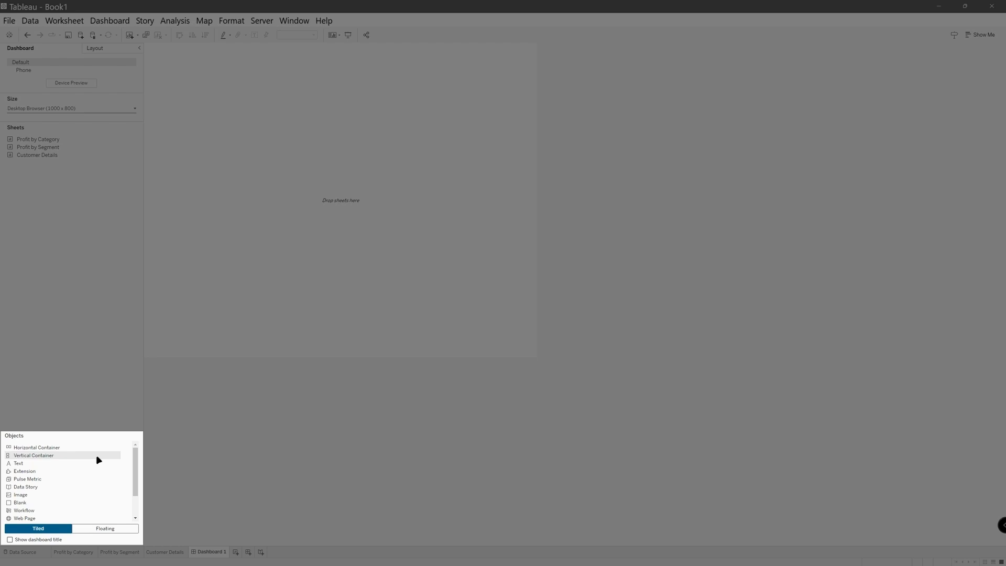
# - Add a tiled Vertical Container to the empty dashboard and expand the Tiled item in the item hierarchy
pyautogui.moveTo(98, 460); pyautogui.dragTo(234, 271)
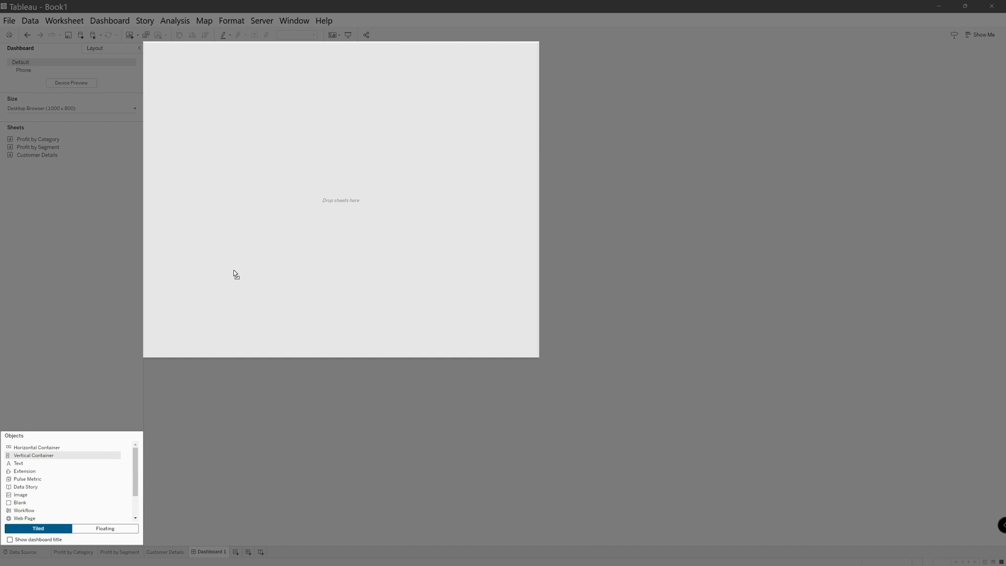
pyautogui.moveTo(236, 275); pyautogui.dragTo(234, 272)
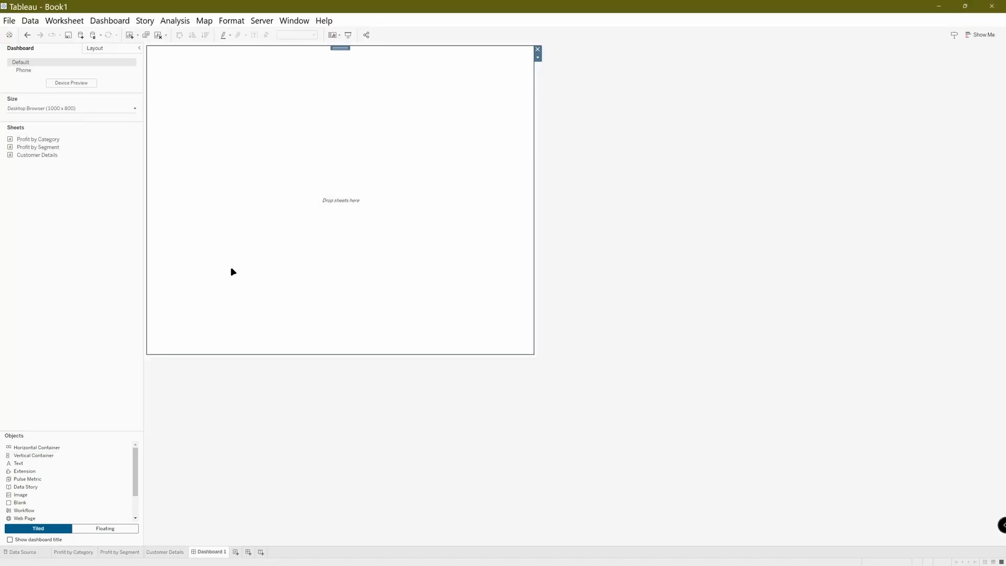
pyautogui.click(107, 52)
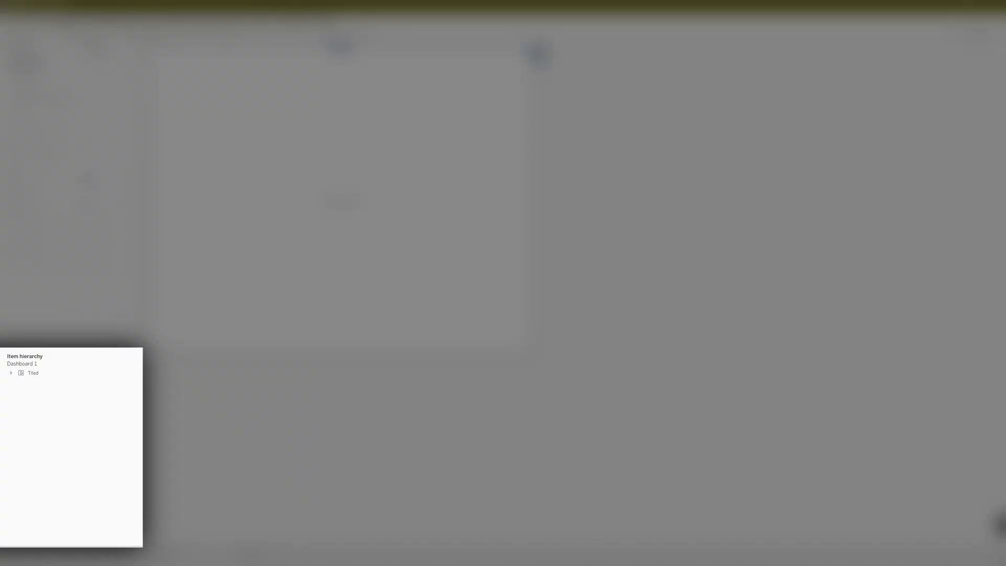
pyautogui.click(11, 374)
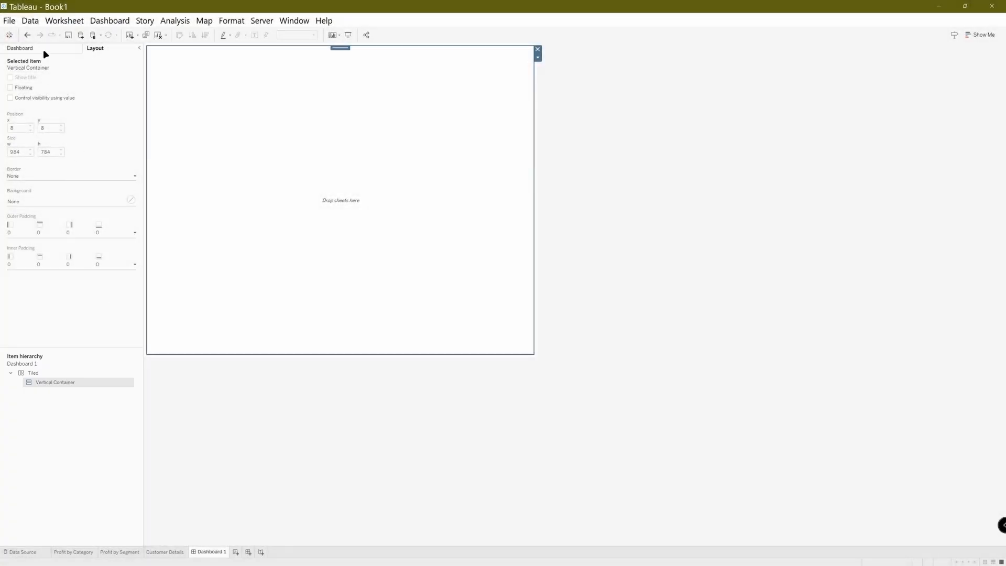
# - Place the Profit by Category sheet inside the dashboard's vertical container
pyautogui.click(44, 51)
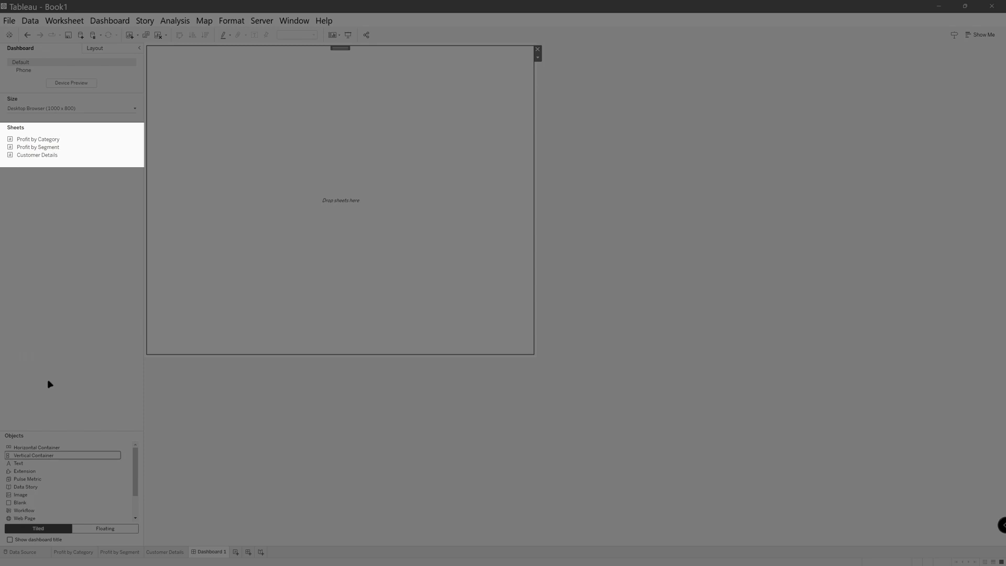
pyautogui.moveTo(36, 140)
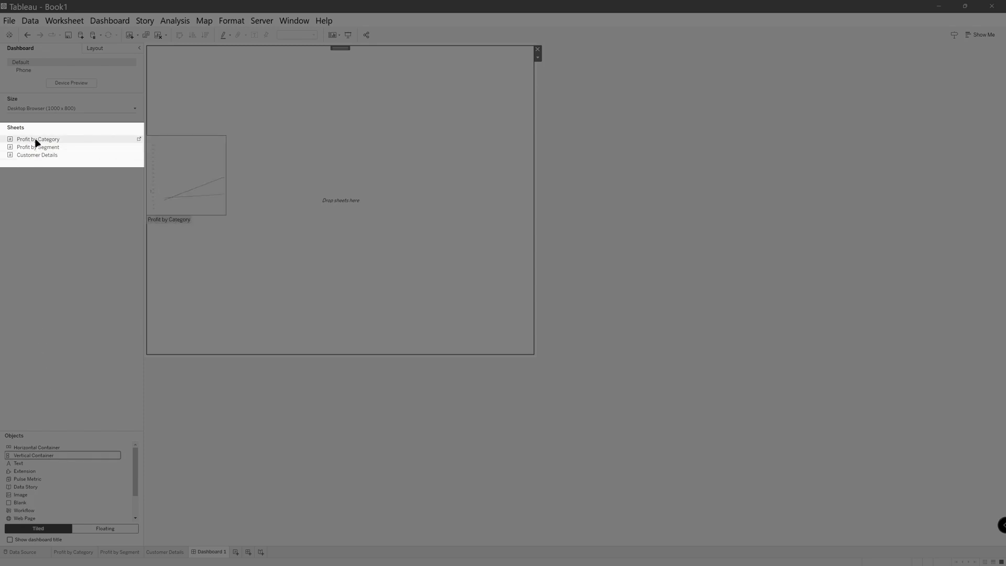
pyautogui.moveTo(35, 140); pyautogui.dragTo(217, 100)
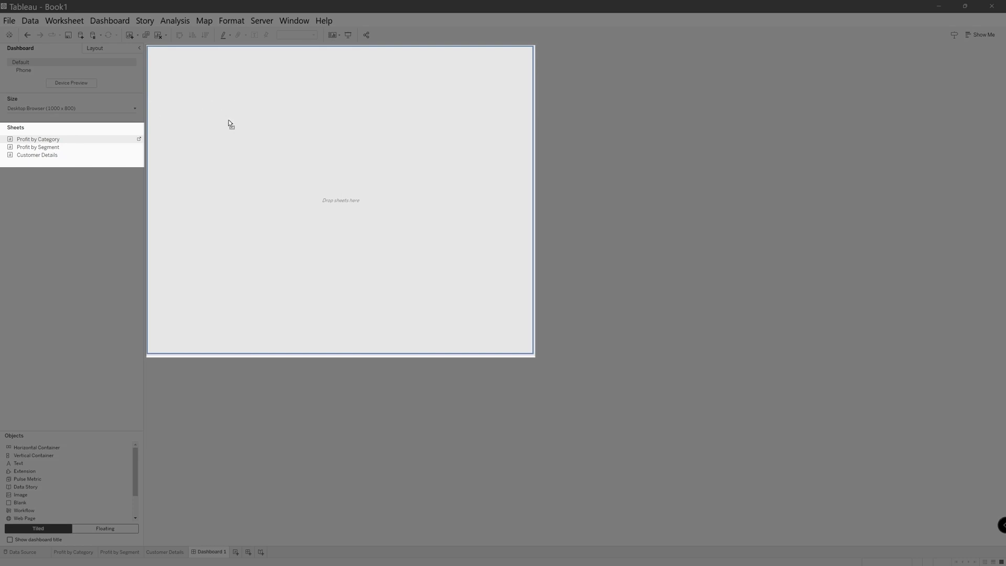
pyautogui.moveTo(229, 121); pyautogui.dragTo(229, 120)
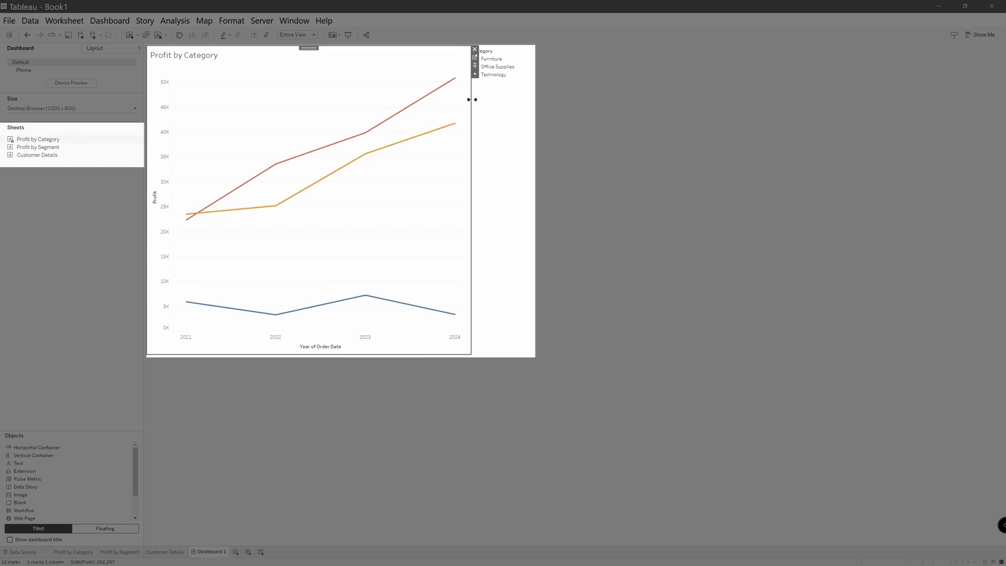
# - Examine how the Category legend, the Profit by Category sheet and their containers are nested in the item hierarchy
pyautogui.click(520, 79)
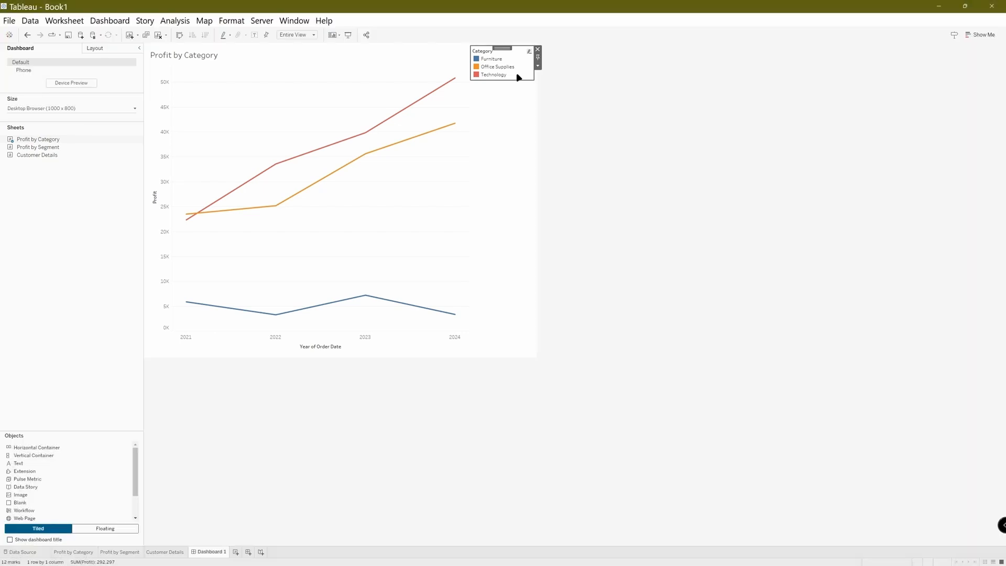
pyautogui.click(94, 49)
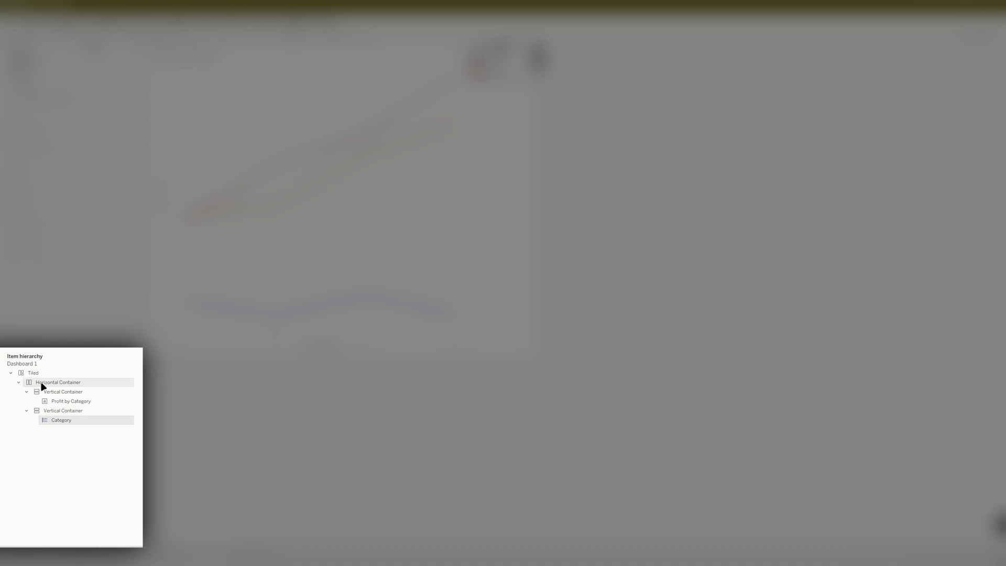
pyautogui.click(66, 403)
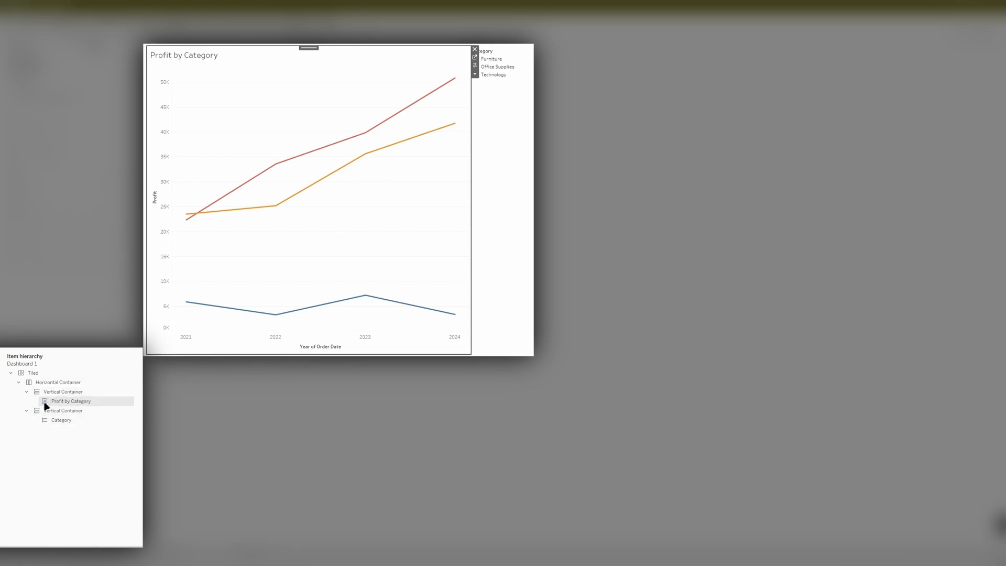
pyautogui.click(69, 414)
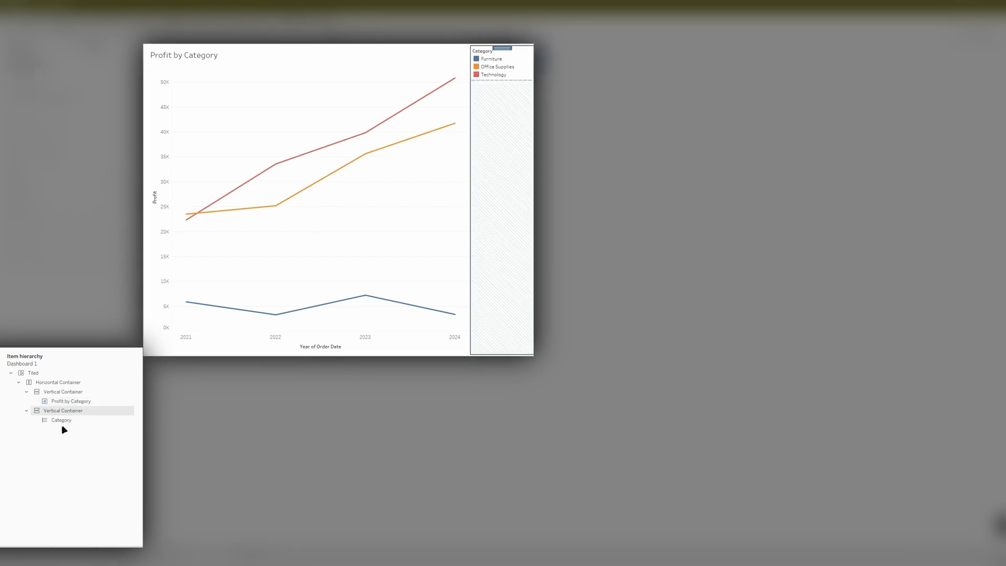
# - Make the Category legend floating and move it over the upper right part of the Profit by Category chart, at about x 582, y 18
pyautogui.click(66, 423)
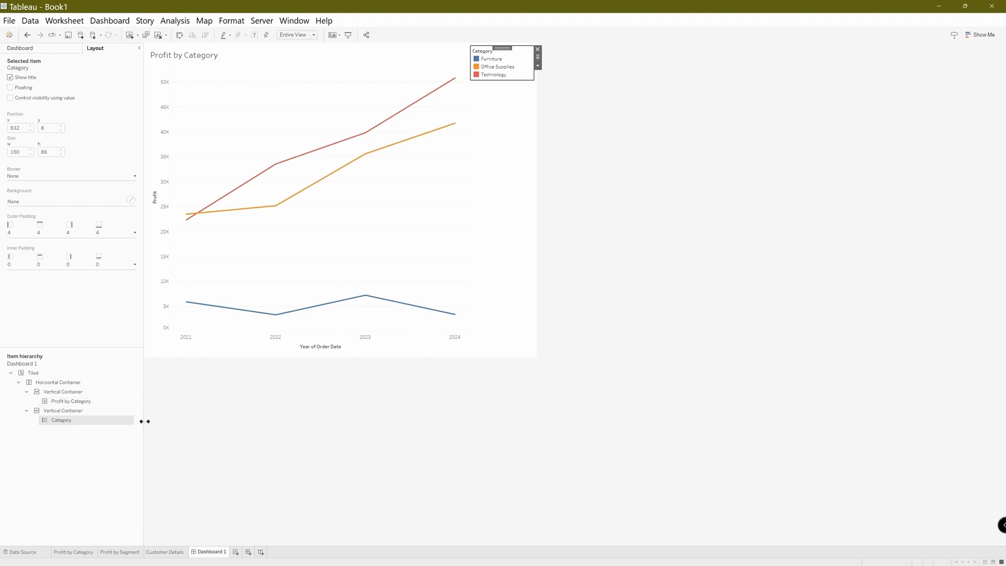
pyautogui.click(92, 423)
pyautogui.click(539, 67)
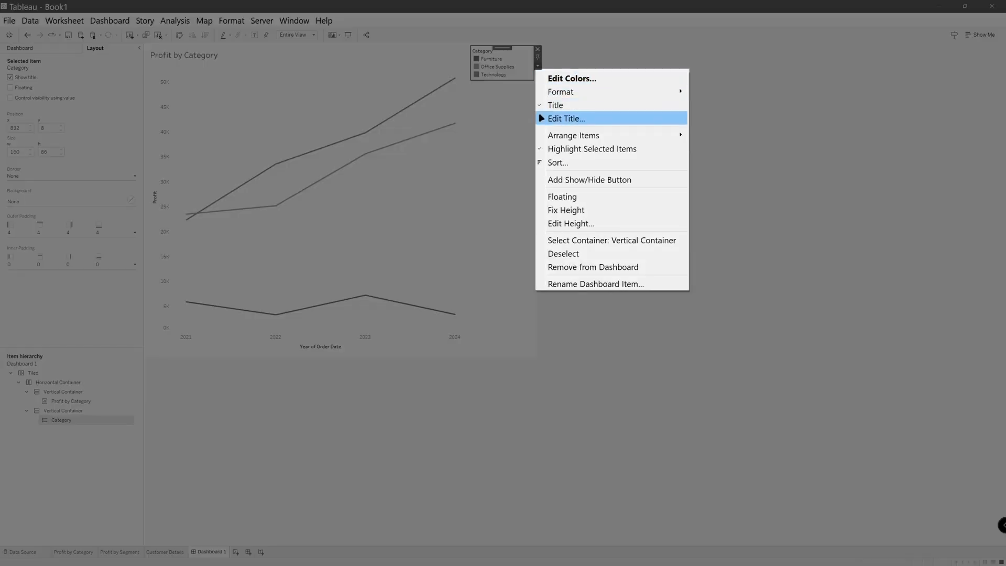
pyautogui.click(593, 197)
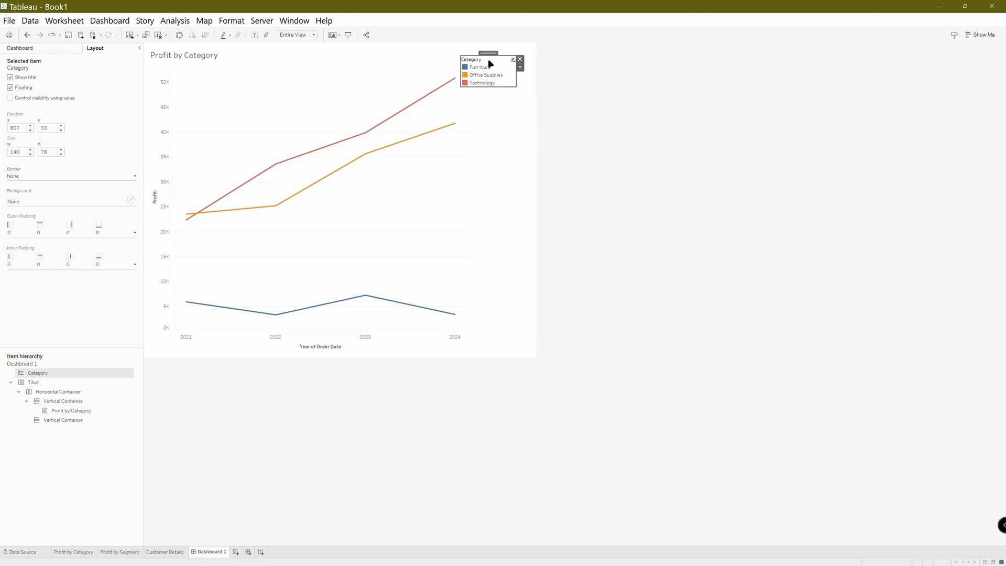
pyautogui.moveTo(484, 59); pyautogui.dragTo(401, 48)
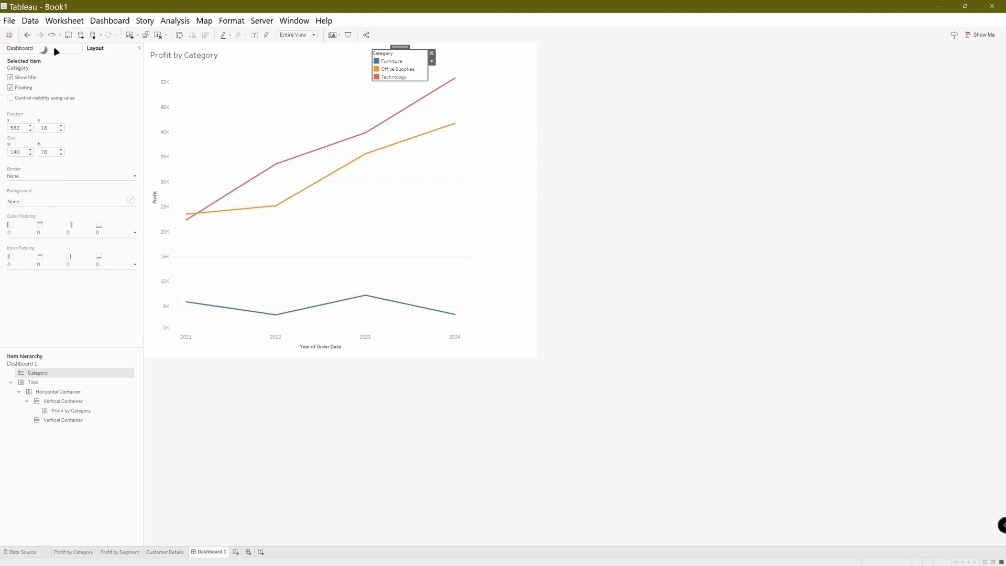
# - Add the Profit by Segment sheet below Profit by Category inside the same vertical container
pyautogui.click(56, 50)
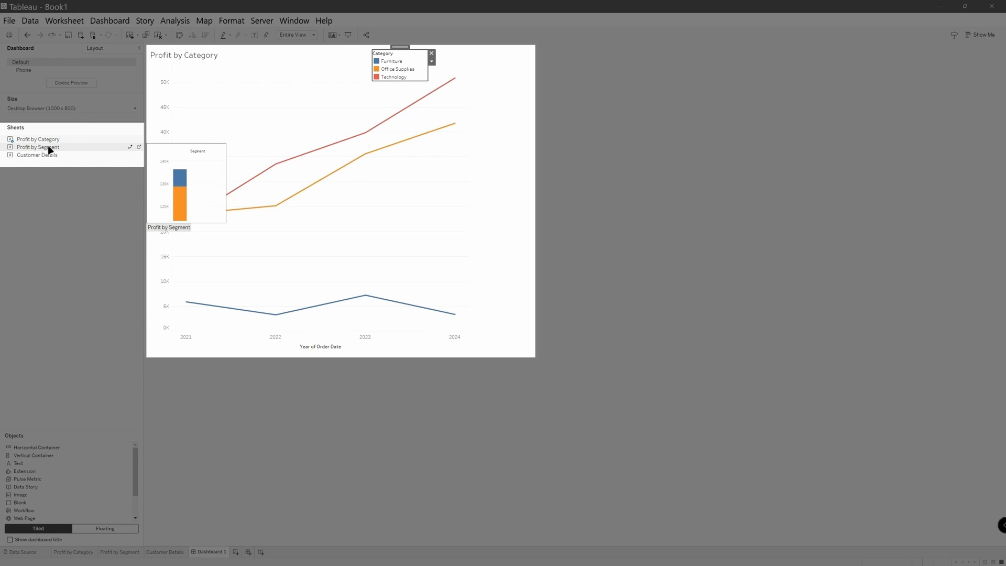
pyautogui.click(48, 147)
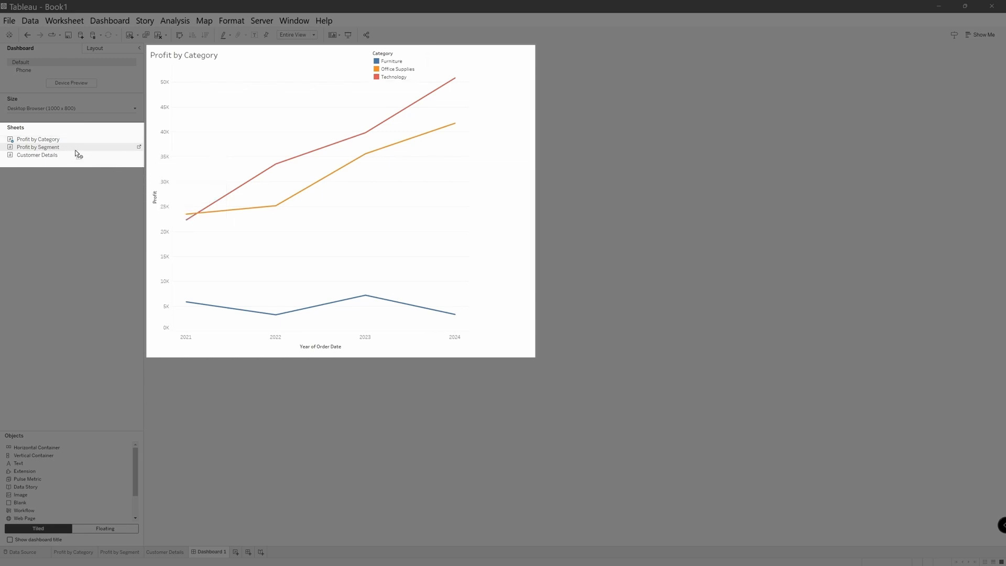
pyautogui.moveTo(76, 150)
pyautogui.mouseDown()
pyautogui.moveTo(193, 198)
pyautogui.moveTo(221, 332)
pyautogui.moveTo(229, 346)
pyautogui.moveTo(241, 338)
pyautogui.mouseUp()
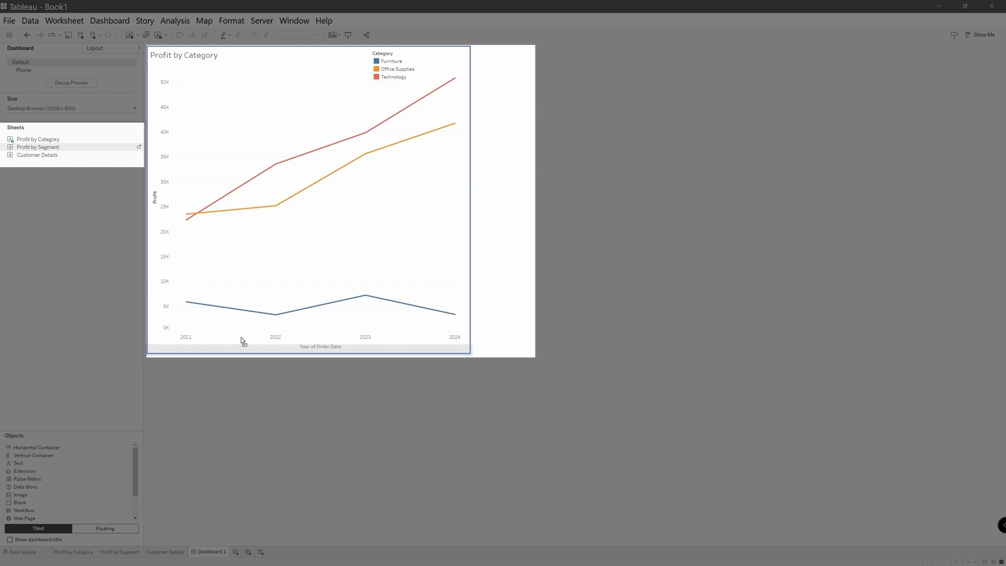
pyautogui.moveTo(241, 338)
pyautogui.mouseDown()
pyautogui.moveTo(244, 348)
pyautogui.moveTo(251, 342)
pyautogui.mouseUp()
pyautogui.moveTo(249, 342); pyautogui.dragTo(249, 340)
pyautogui.moveTo(248, 340); pyautogui.dragTo(249, 340)
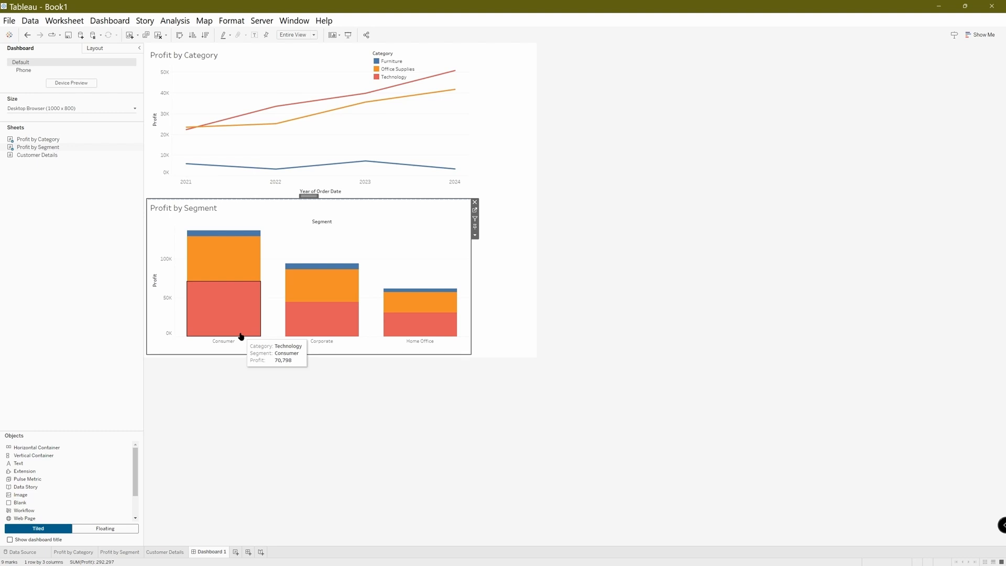
# - Identify the empty vertical container in the item hierarchy and place the Customer Details sheet inside it
pyautogui.moveTo(47, 158)
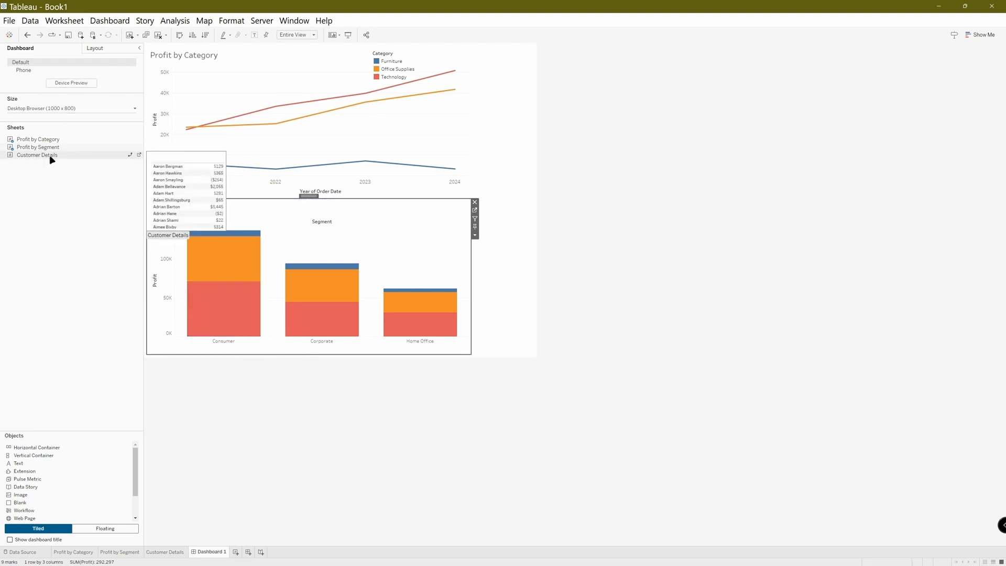
pyautogui.click(102, 52)
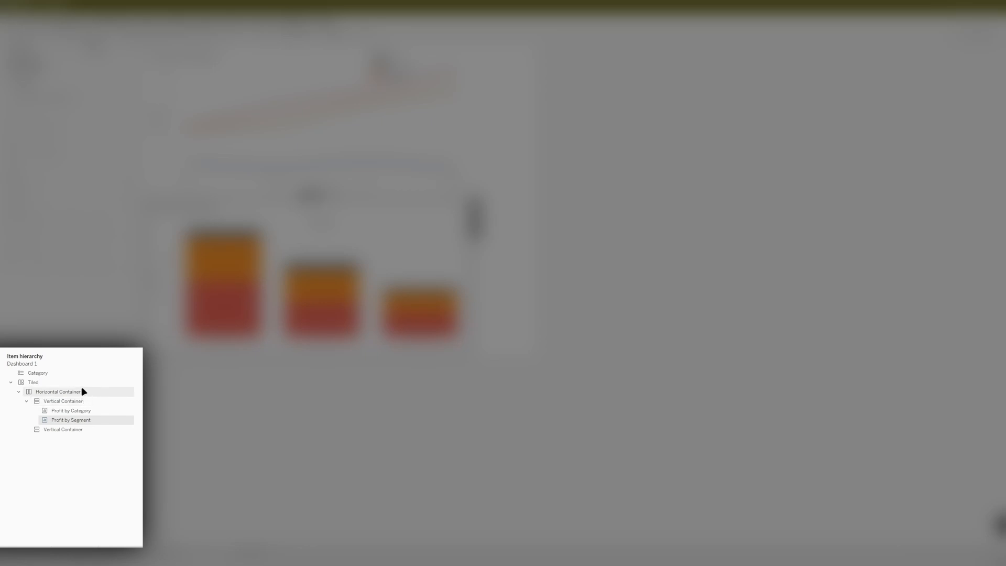
pyautogui.click(96, 413)
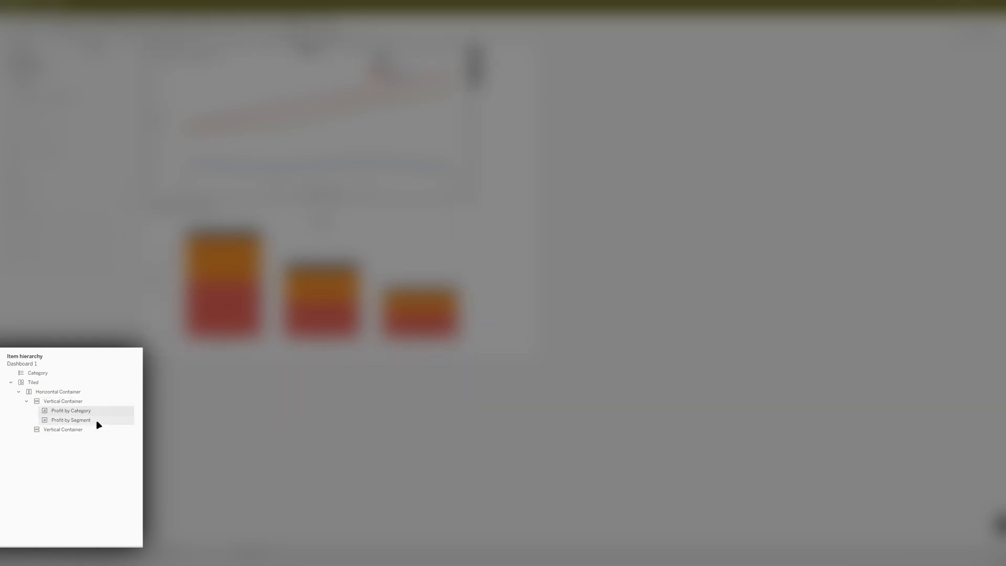
pyautogui.click(98, 423)
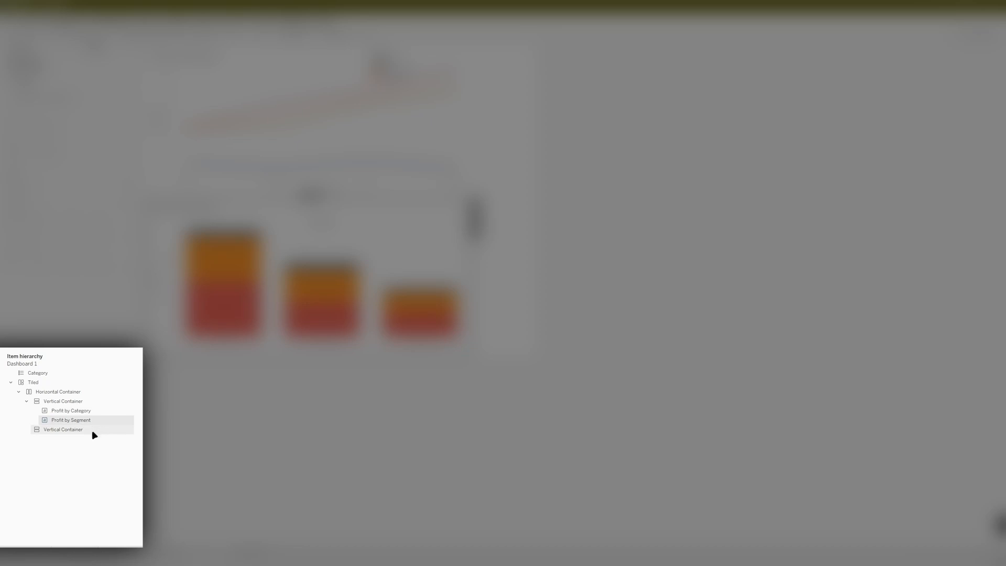
pyautogui.click(94, 434)
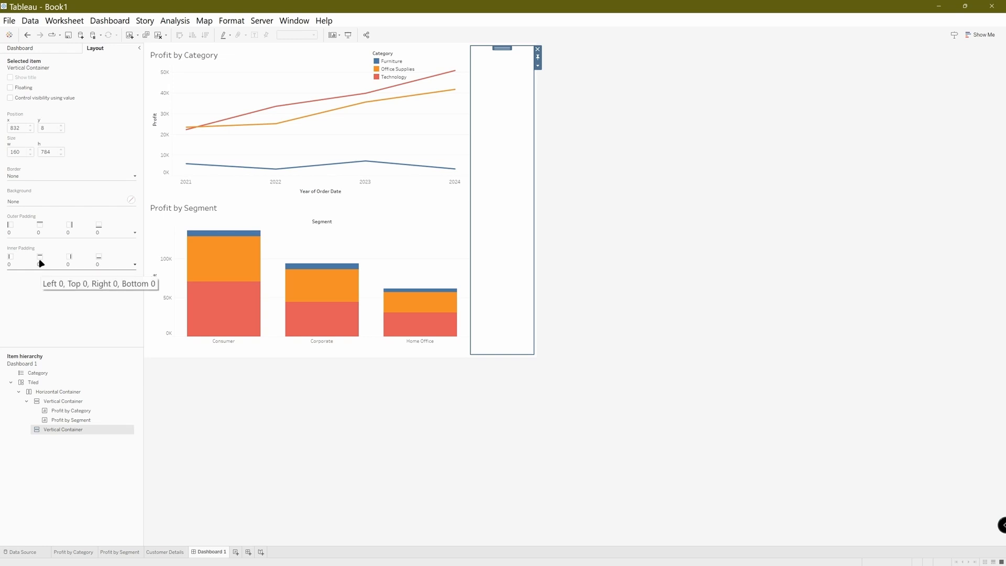
pyautogui.click(54, 53)
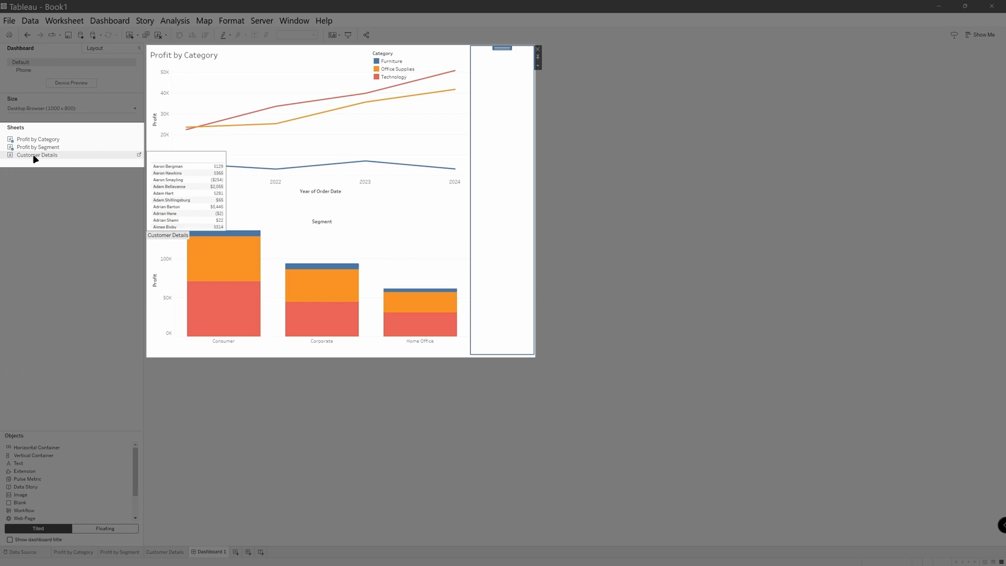
pyautogui.moveTo(36, 159); pyautogui.dragTo(494, 178)
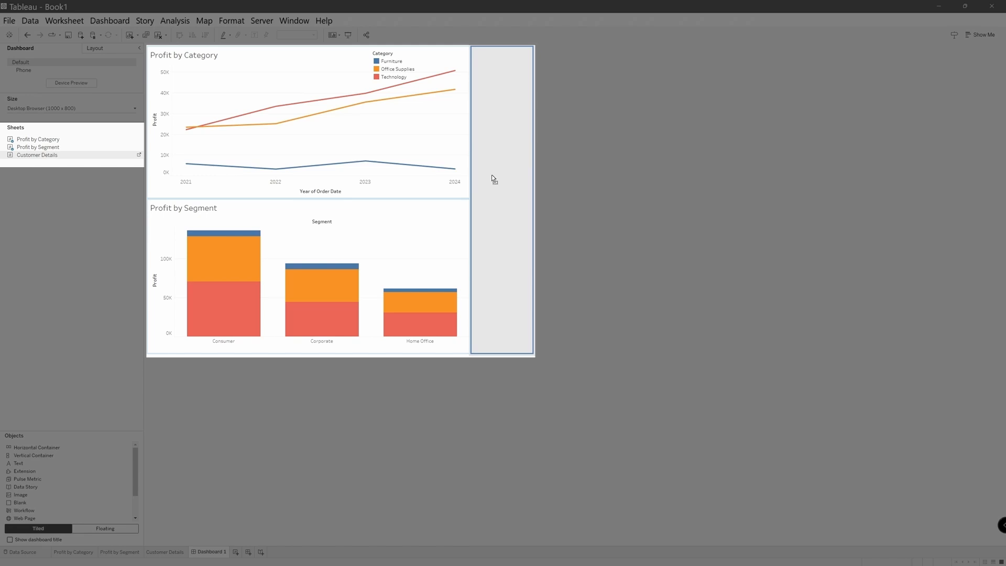
pyautogui.moveTo(491, 174); pyautogui.dragTo(491, 175)
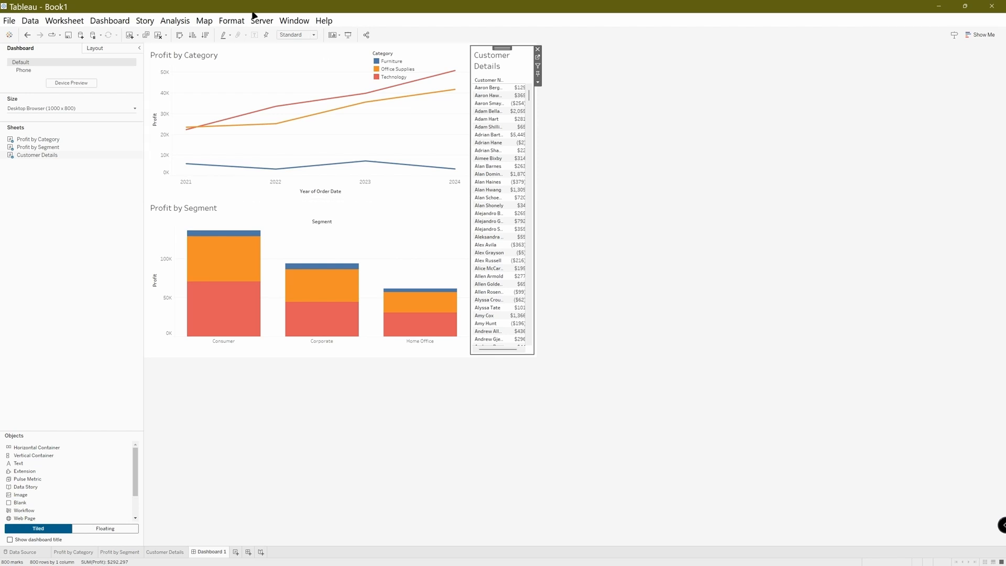
# - Review the sheets' nesting in the item hierarchy and widen the Customer Details sheet to about 296 pixels
pyautogui.click(116, 51)
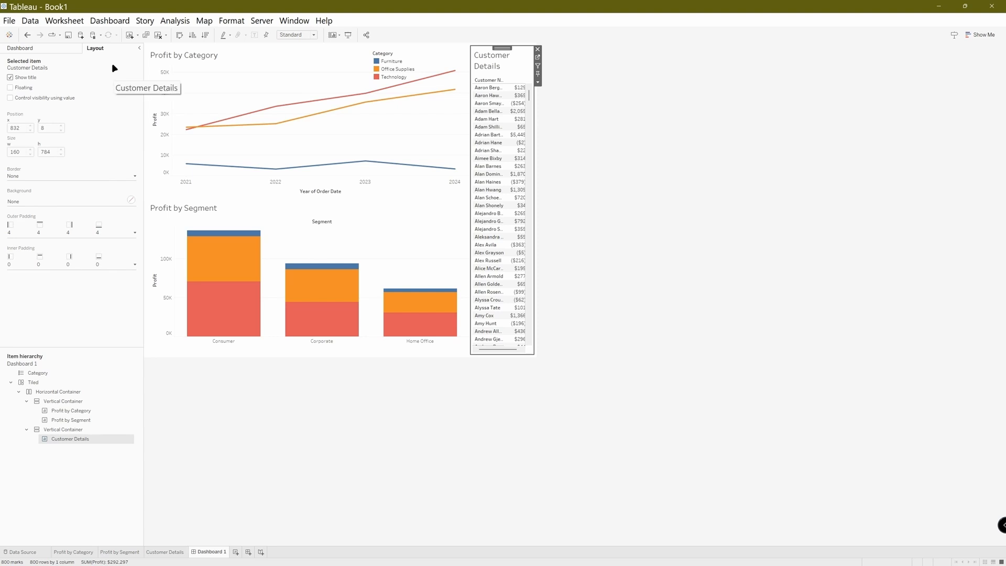
pyautogui.click(92, 421)
pyautogui.click(88, 411)
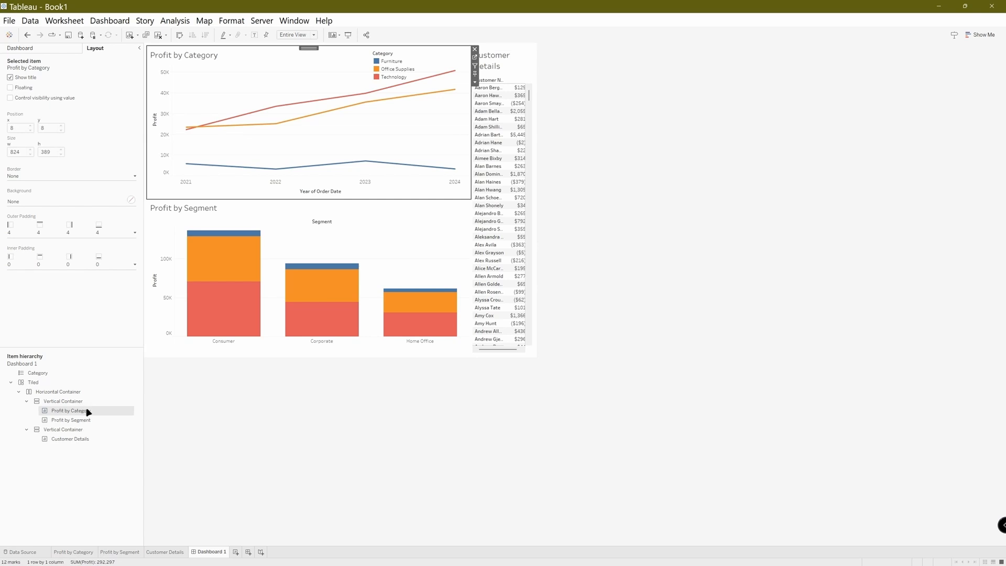
pyautogui.click(39, 373)
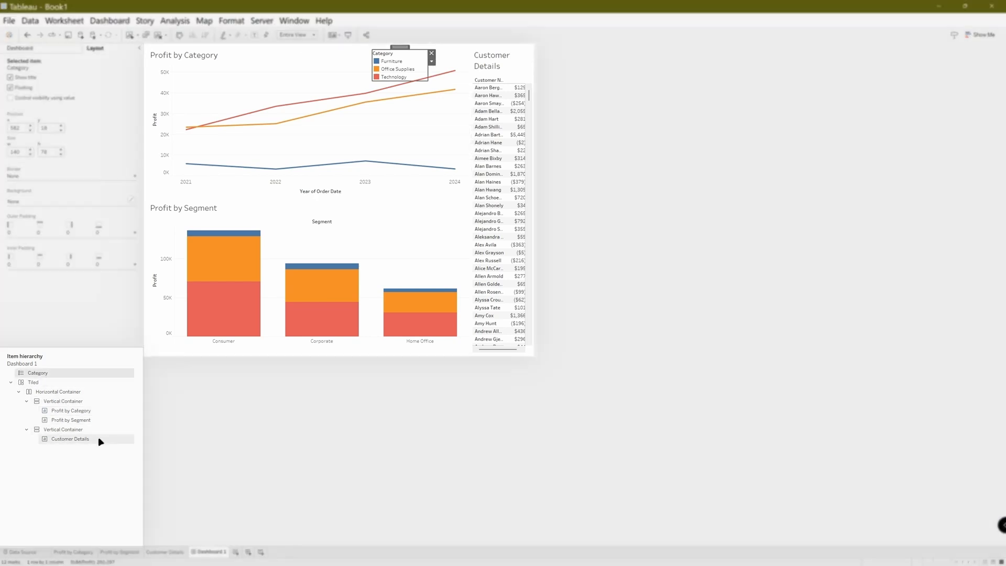
pyautogui.click(97, 439)
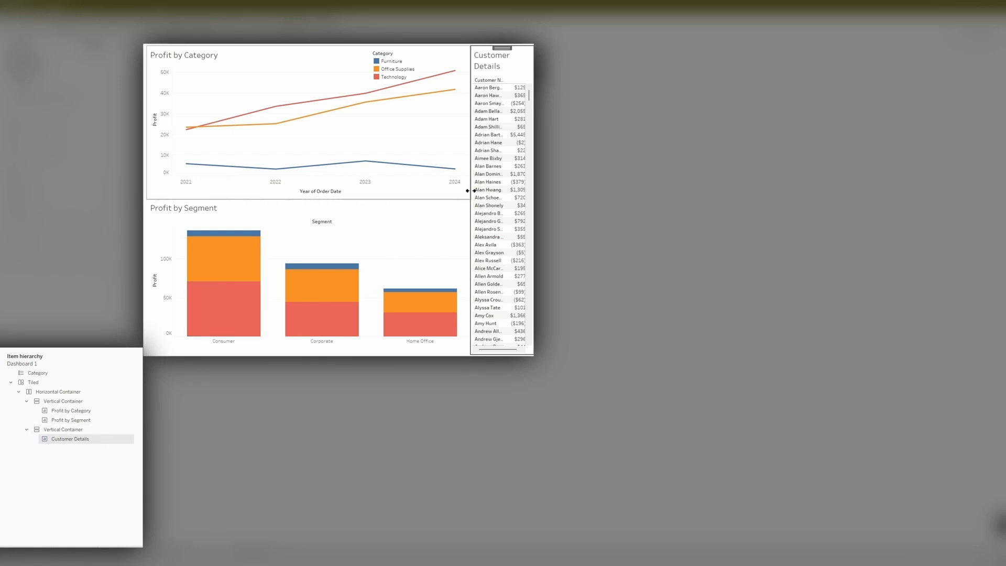
pyautogui.moveTo(470, 191); pyautogui.dragTo(419, 198)
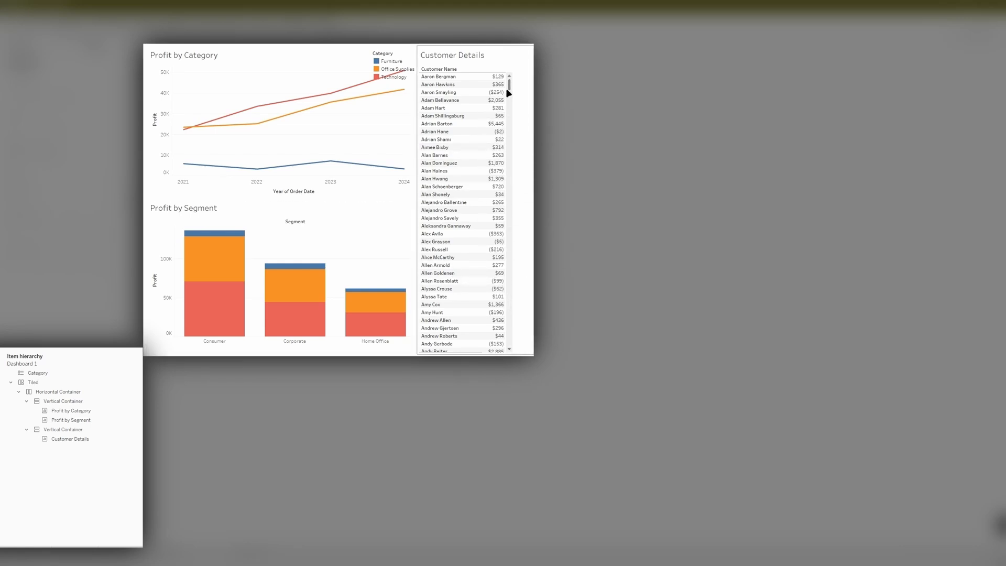
# - Set the Customer Details sheet's fit to Fit Width
pyautogui.moveTo(508, 89)
pyautogui.mouseDown()
pyautogui.moveTo(511, 123)
pyautogui.moveTo(510, 84)
pyautogui.mouseUp()
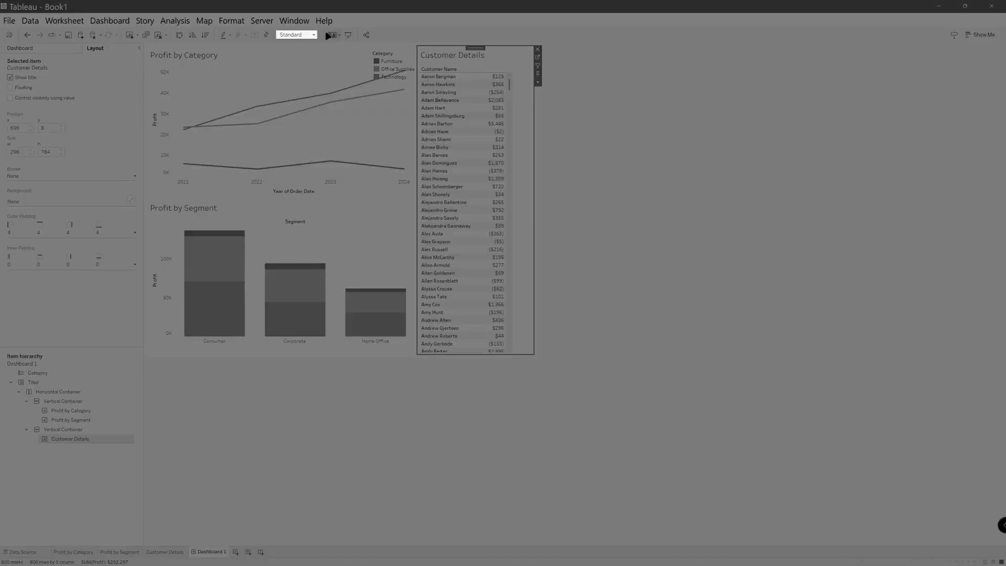
pyautogui.click(314, 35)
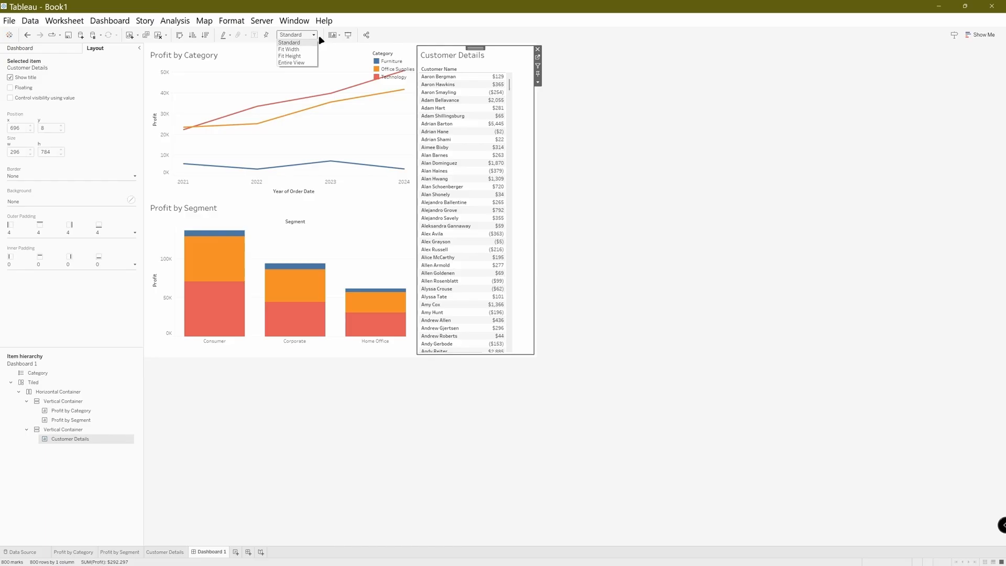
pyautogui.click(316, 35)
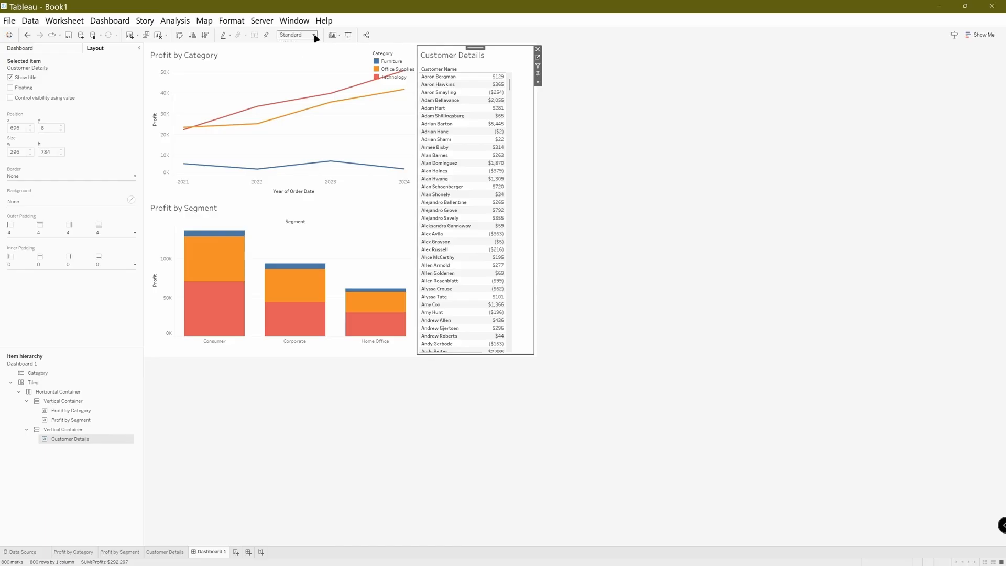
pyautogui.click(539, 84)
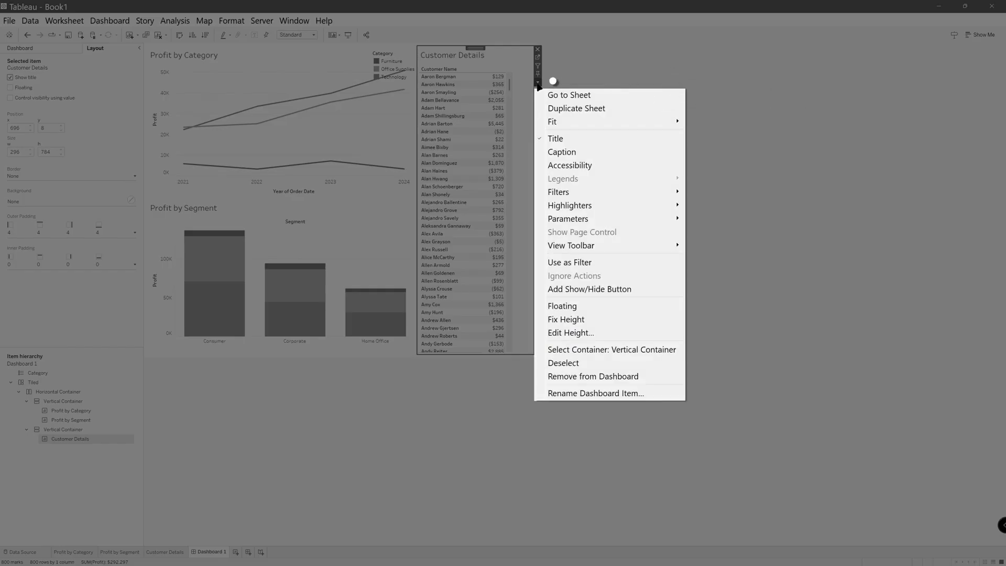
pyautogui.moveTo(553, 121)
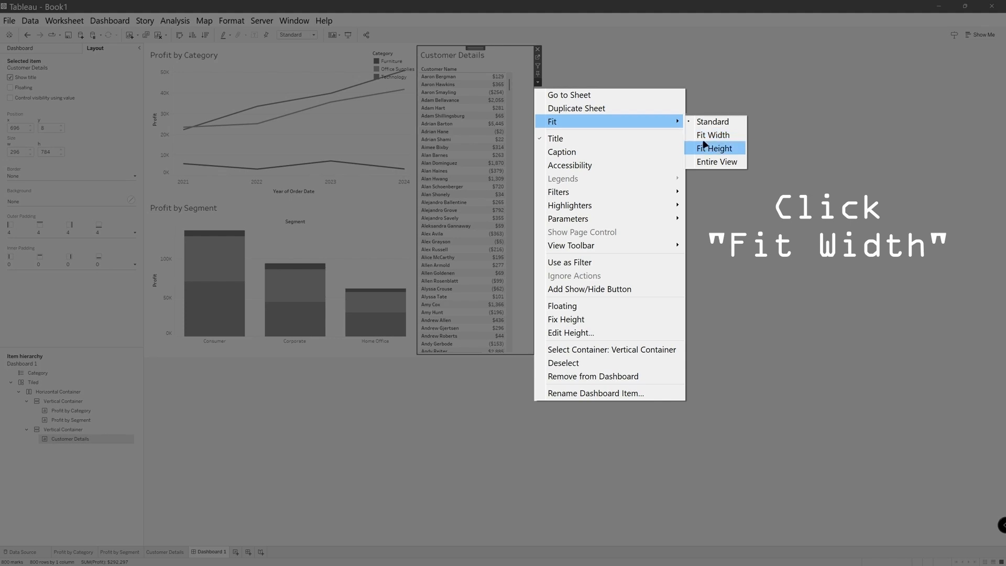
pyautogui.click(706, 138)
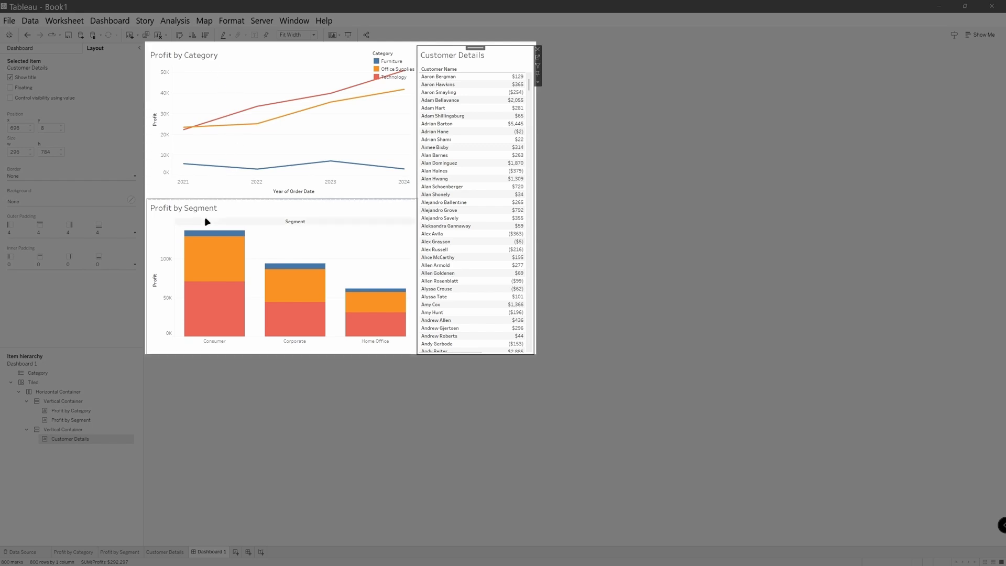
# - Move the floating Category legend over the upper right part of the Profit by Segment chart, at about x 517, y 429
pyautogui.click(377, 56)
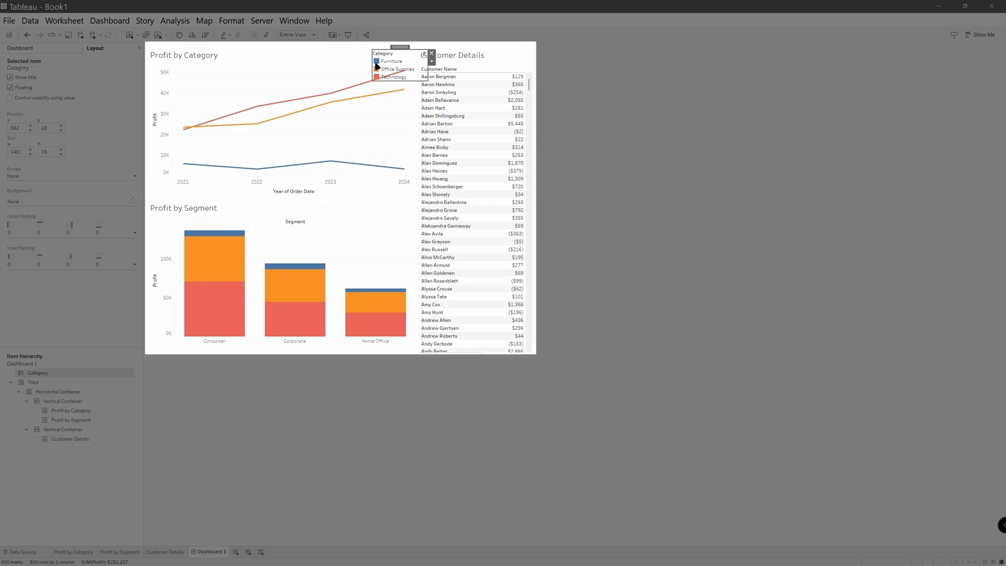
pyautogui.moveTo(395, 54); pyautogui.dragTo(348, 57)
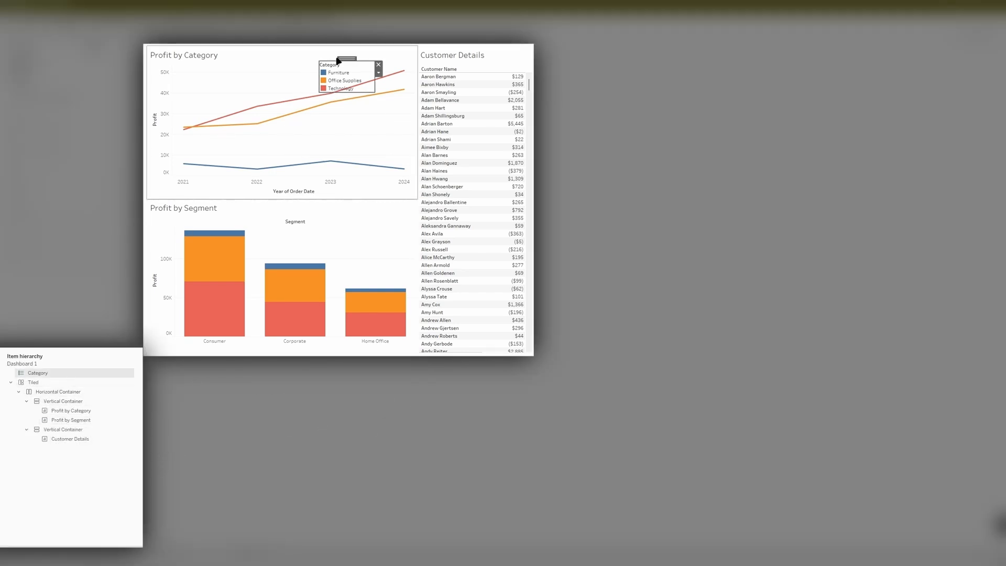
pyautogui.moveTo(346, 58); pyautogui.dragTo(374, 211)
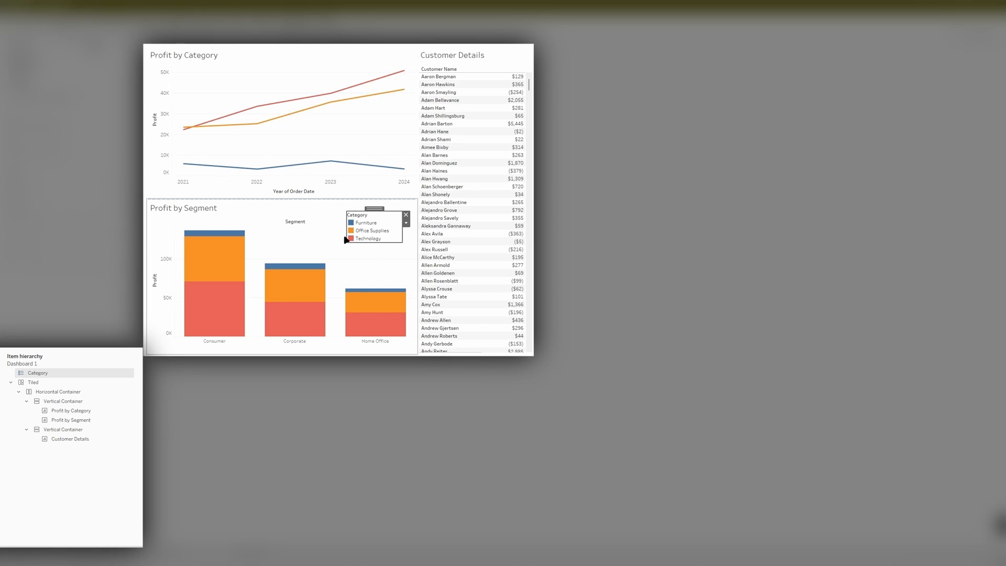
# - Raise the border between the two stacked charts and distribute the contents of their vertical container evenly
pyautogui.moveTo(346, 241); pyautogui.dragTo(286, 110)
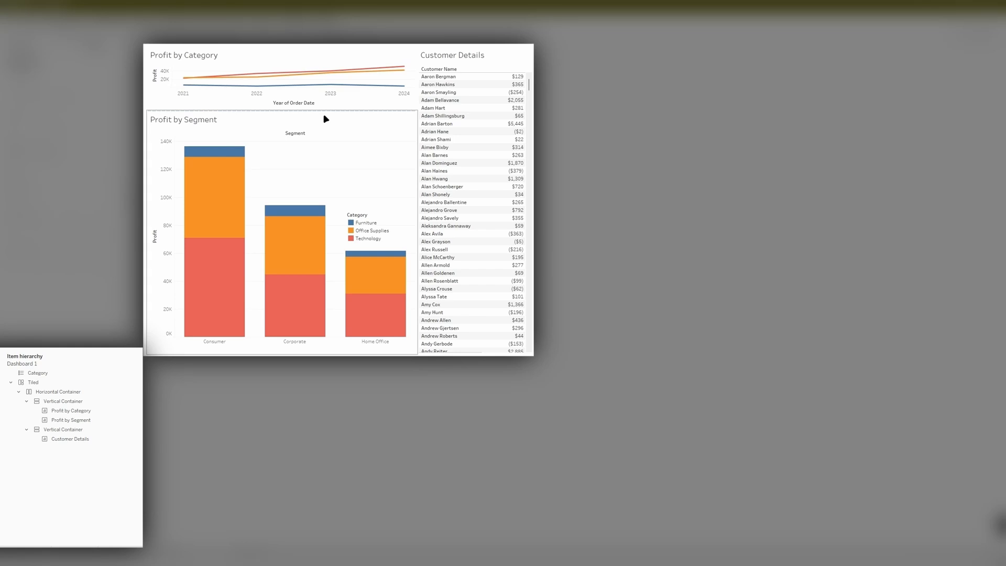
pyautogui.click(104, 406)
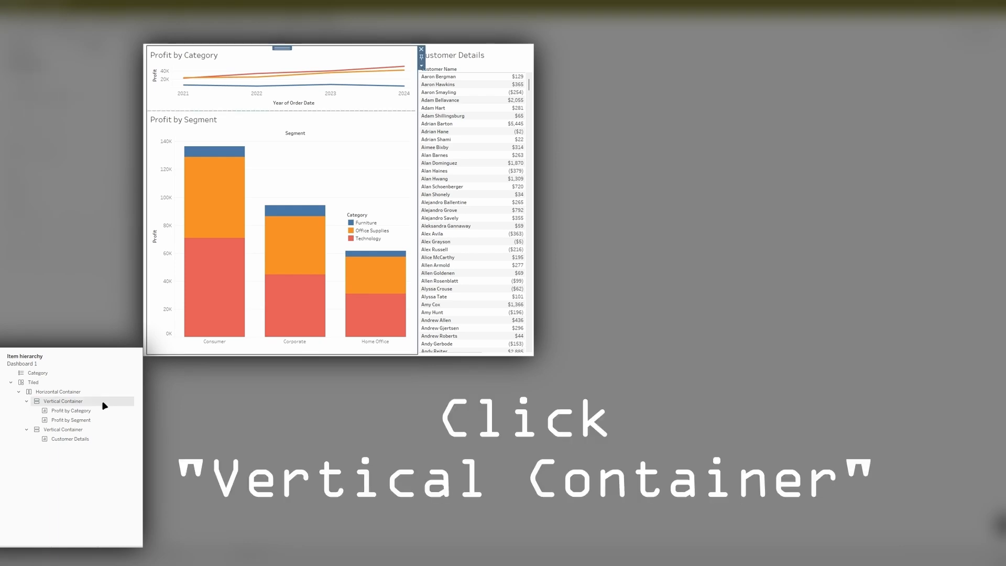
pyautogui.click(422, 66)
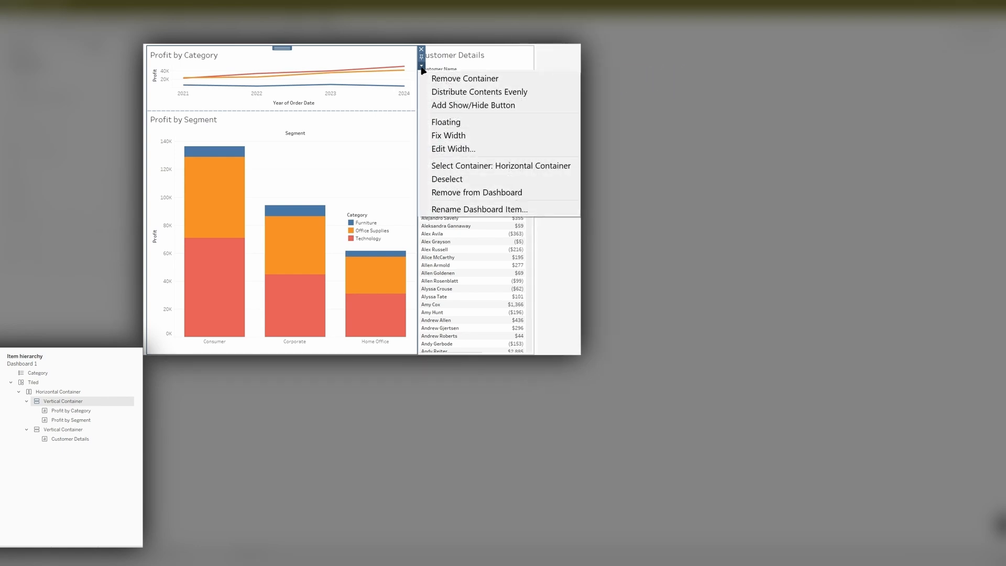
pyautogui.click(536, 91)
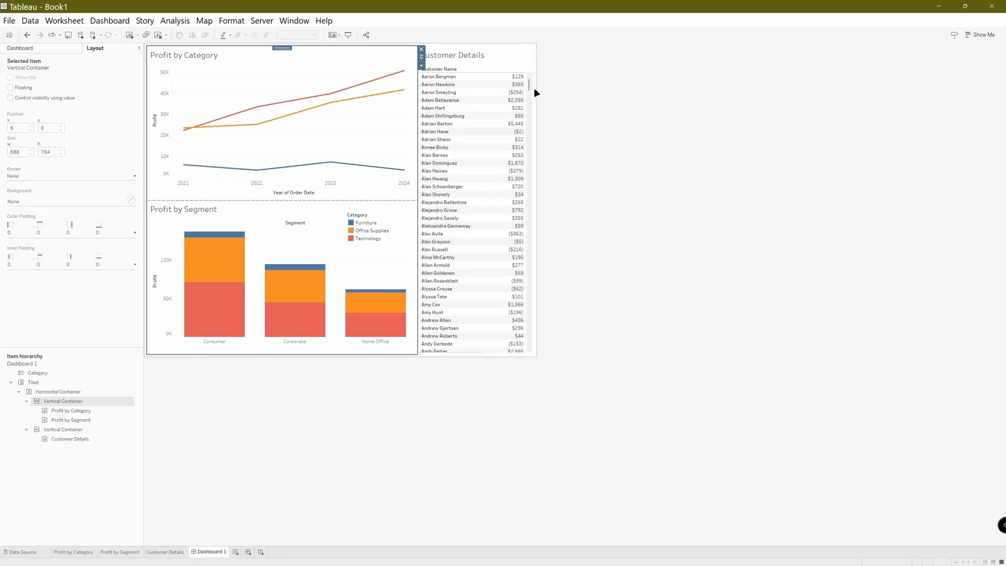
pyautogui.click(370, 223)
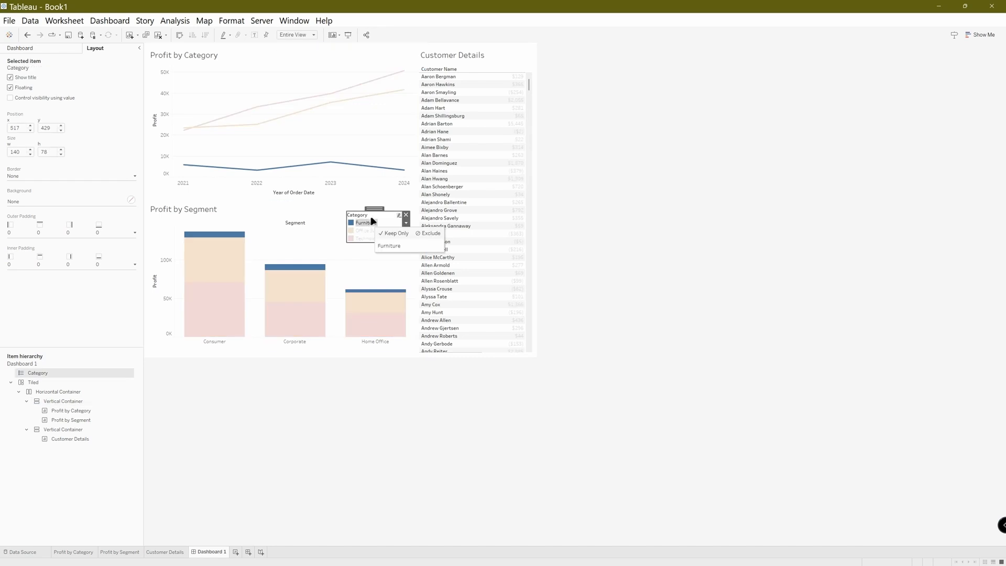
pyautogui.click(339, 222)
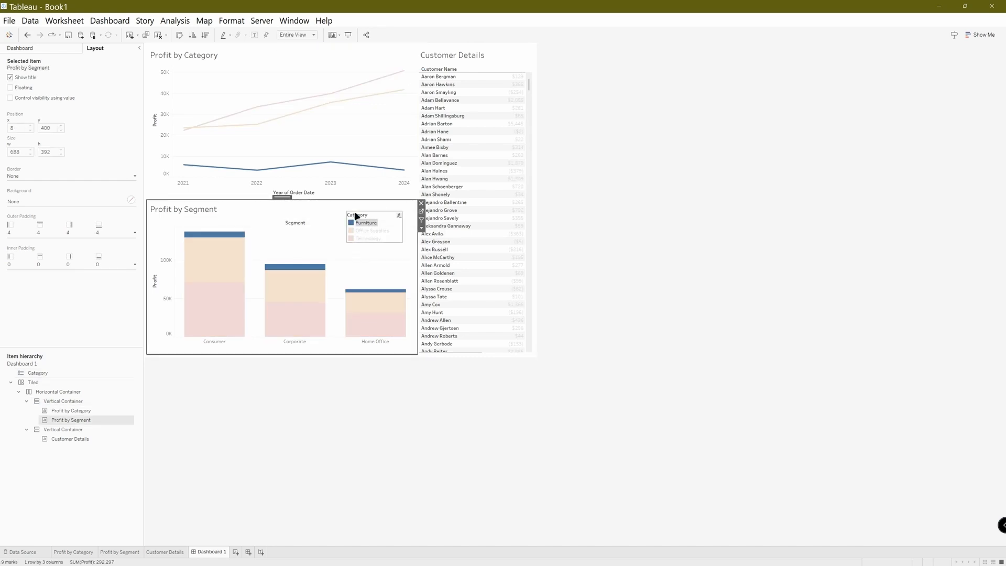
pyautogui.click(375, 209)
pyautogui.click(732, 257)
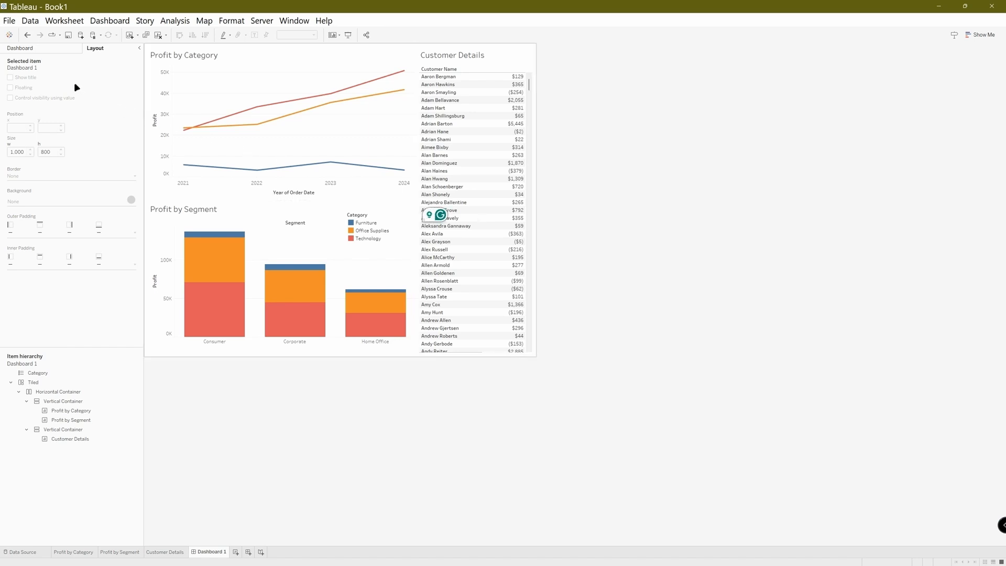
# - Show the dashboard title above the charts and the customer table
pyautogui.click(52, 51)
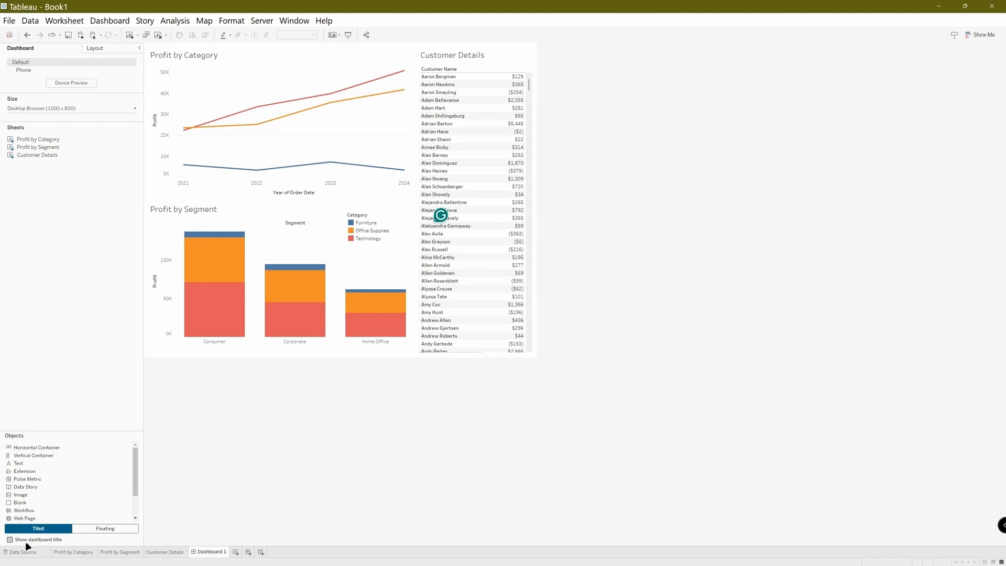
pyautogui.click(9, 541)
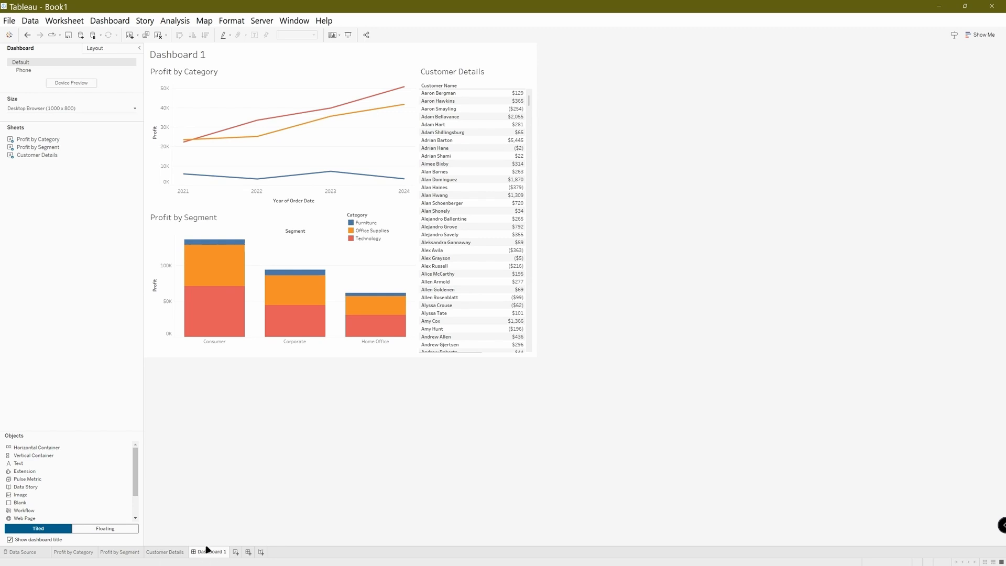
pyautogui.click(180, 55)
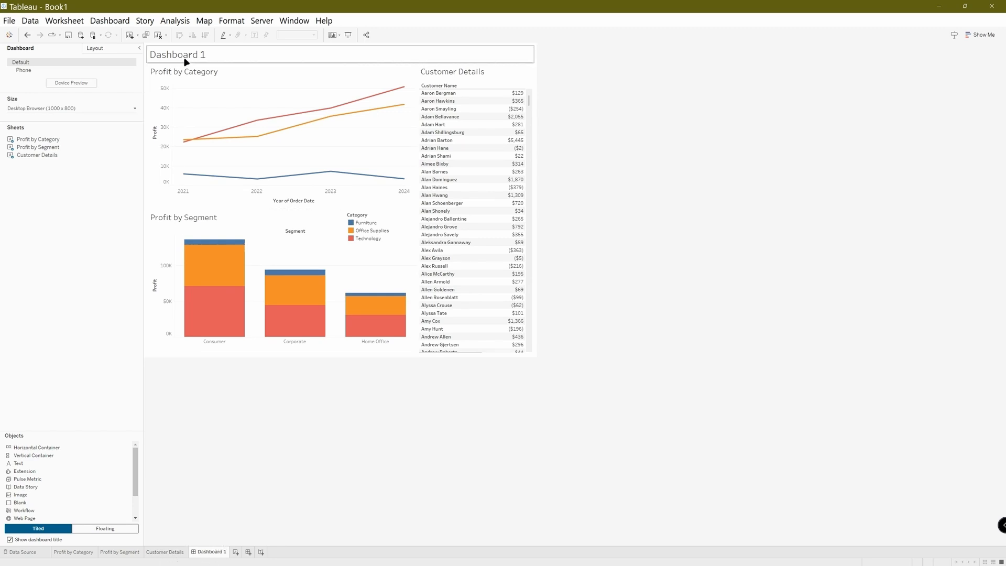
pyautogui.rightClick(186, 61)
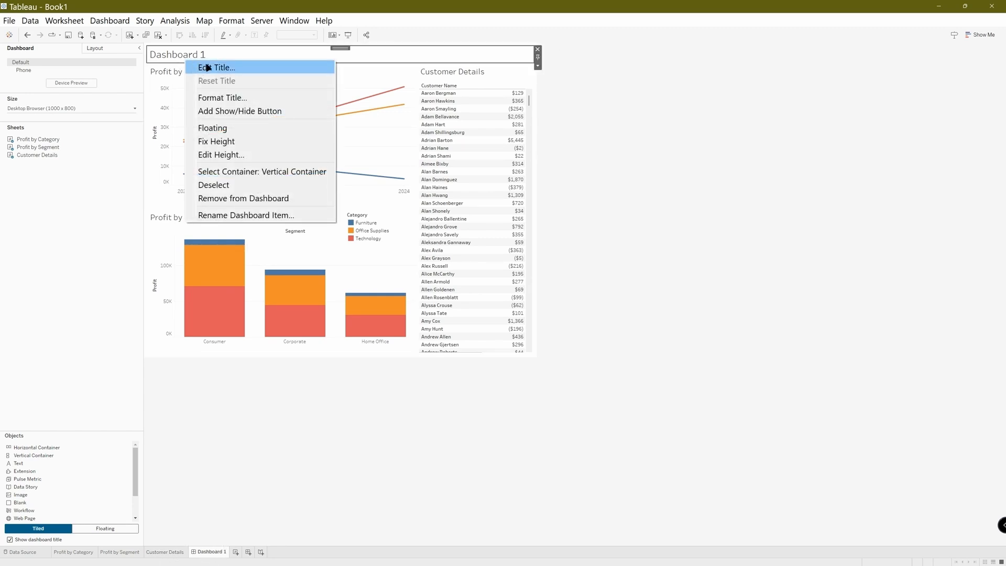
pyautogui.click(208, 67)
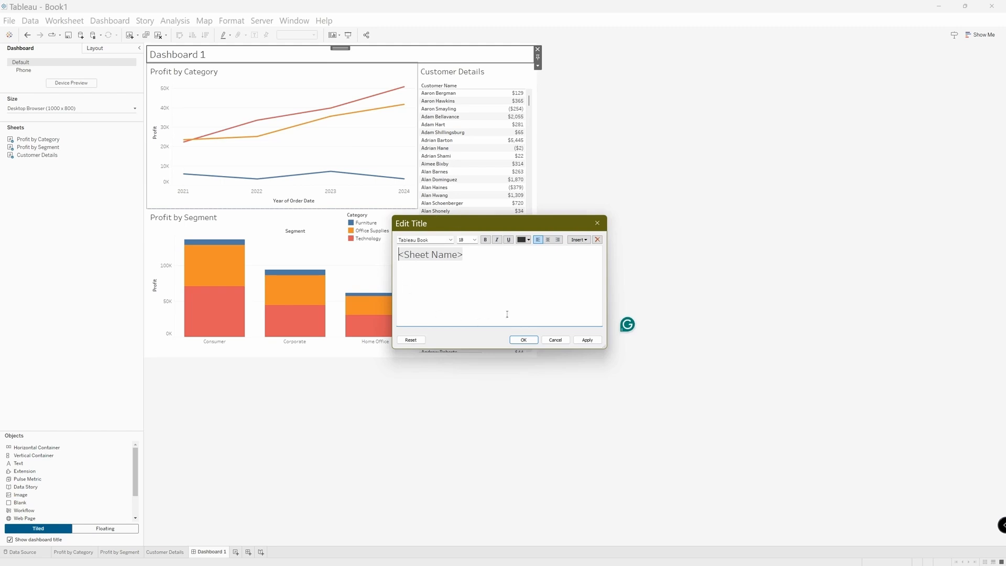
pyautogui.click(597, 225)
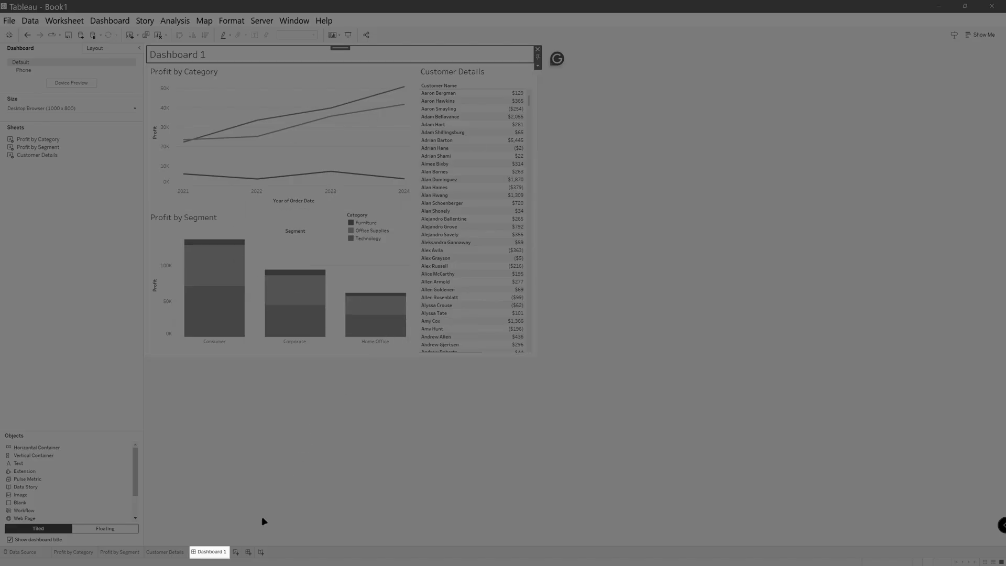
# - Open the name of the Dashboard 1 sheet for editing
pyautogui.moveTo(218, 555)
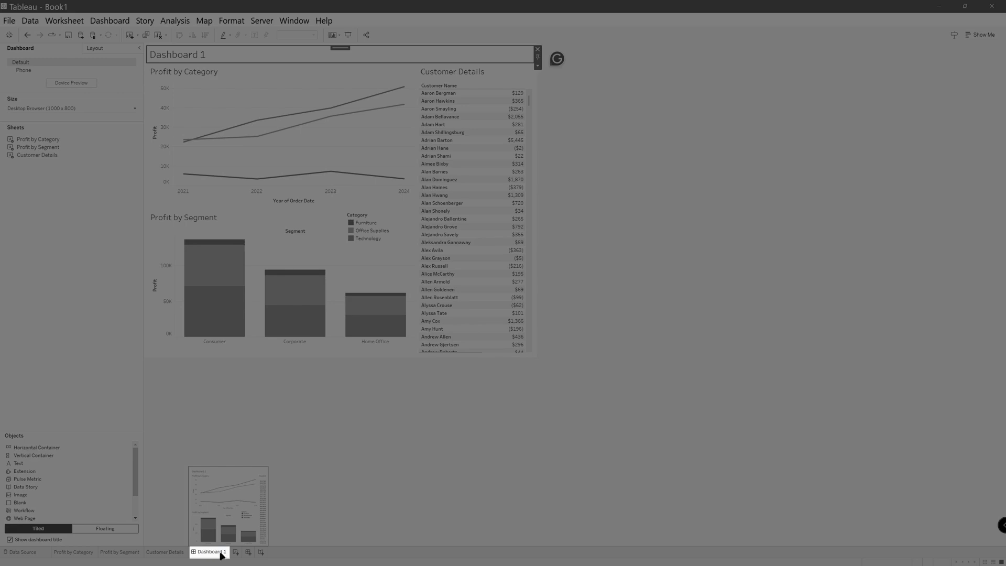
pyautogui.doubleClick(221, 553)
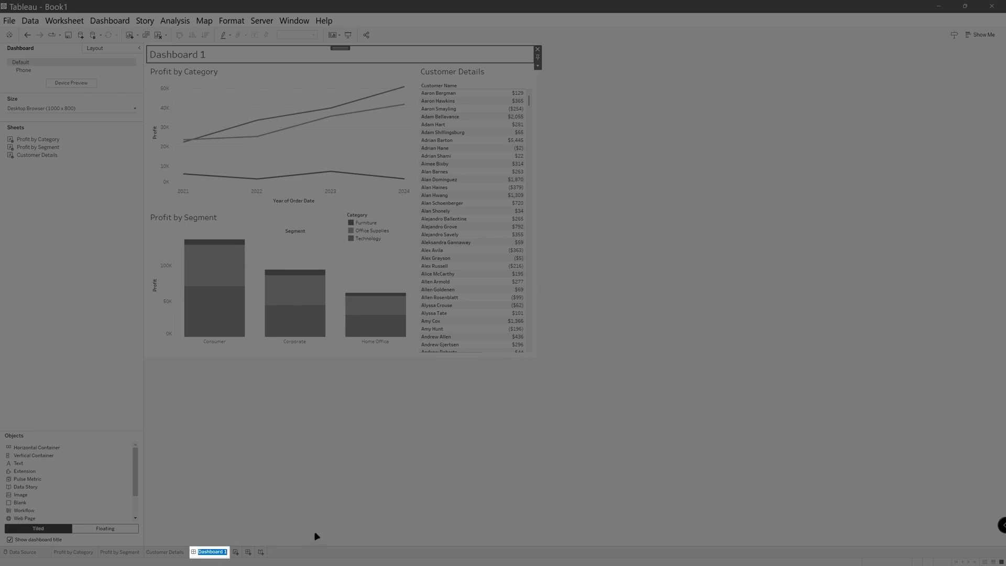